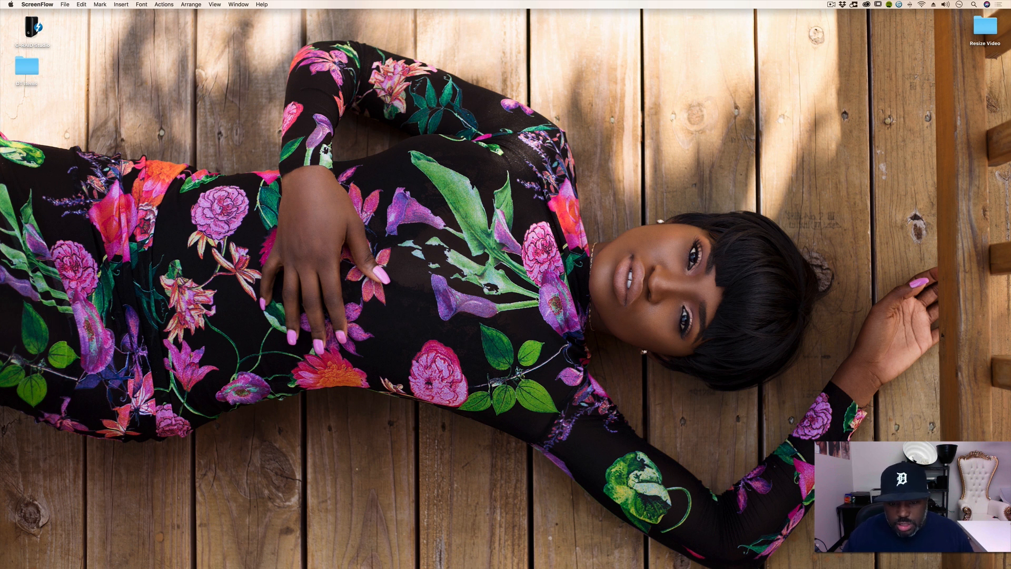
Switch to Photoshop and open the Save for Web (Legacy) export for the portrait image.
left_click(457, 556)
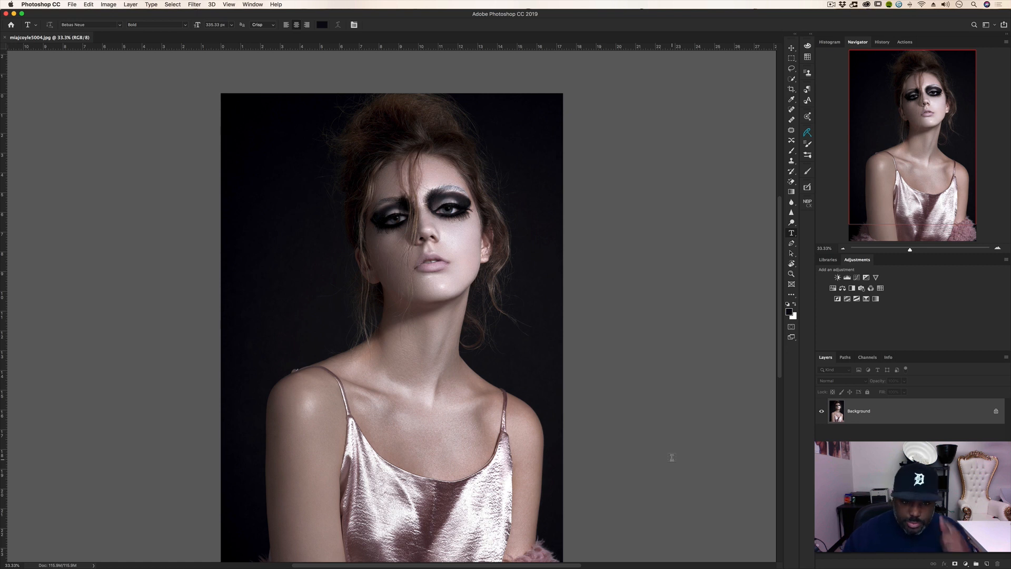
scroll(647, 443, "down", 3)
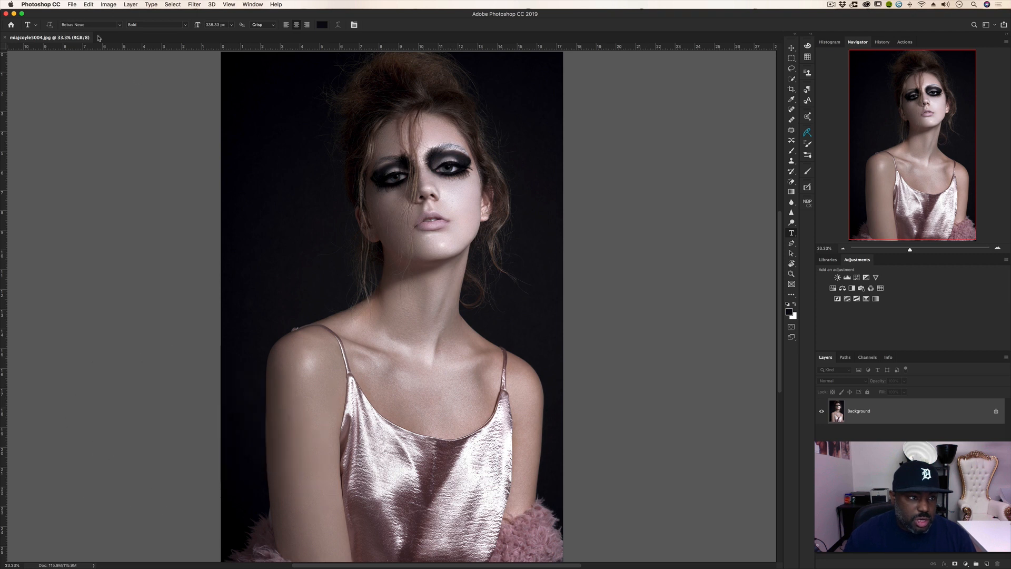
left_click(75, 5)
mouse_move(119, 108)
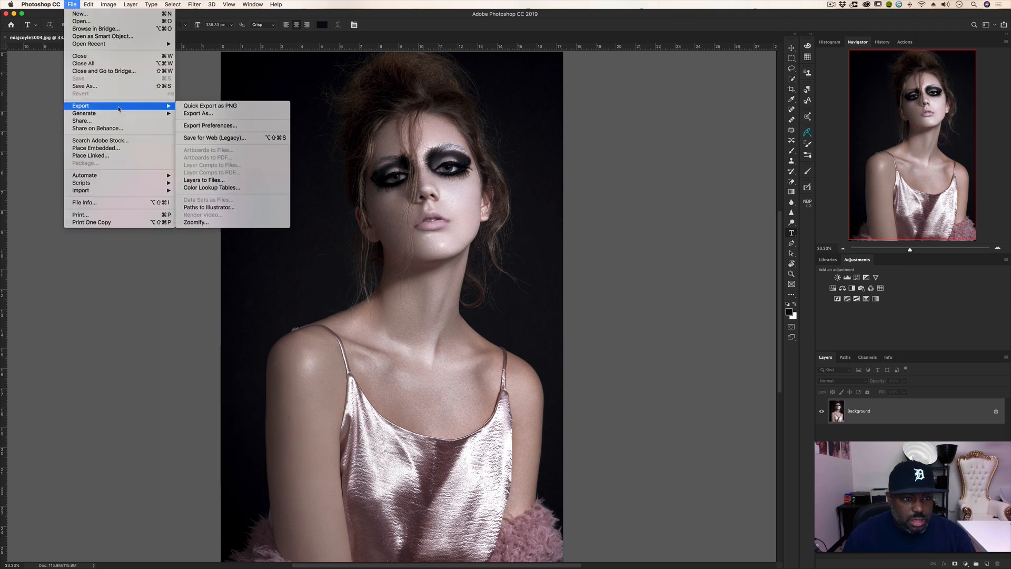
left_click(231, 139)
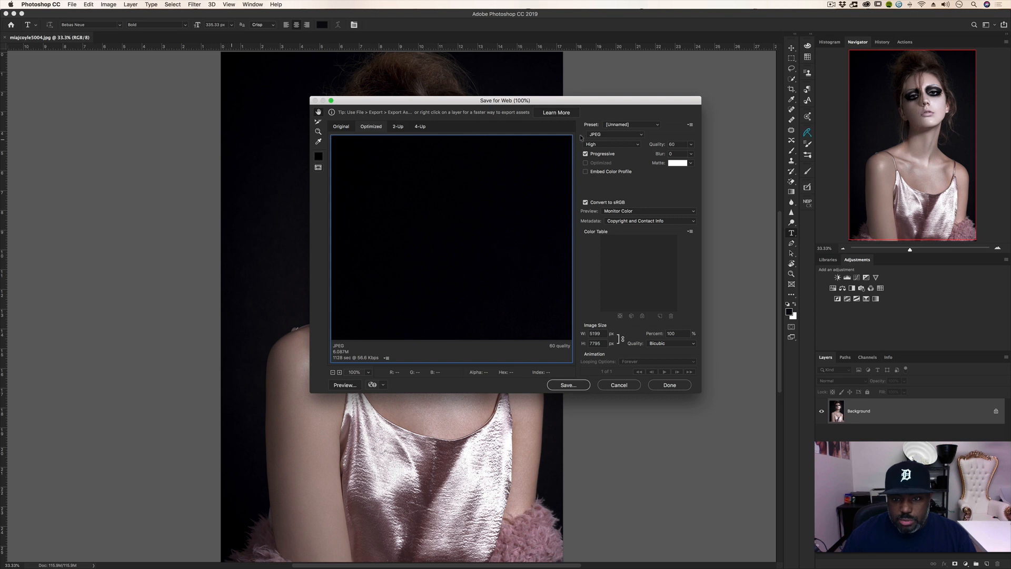
Configure the web export as JPEG at quality 70 with Optimized and Embed Color Profile enabled, and set the image height to 2048 px.
left_click(616, 136)
left_click(617, 135)
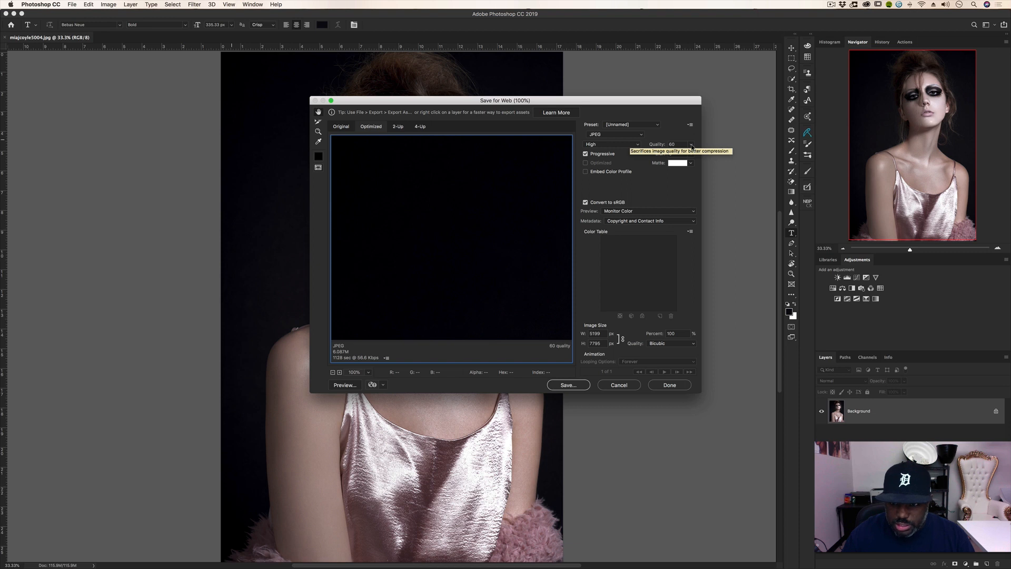
double_click(684, 144)
type("7")
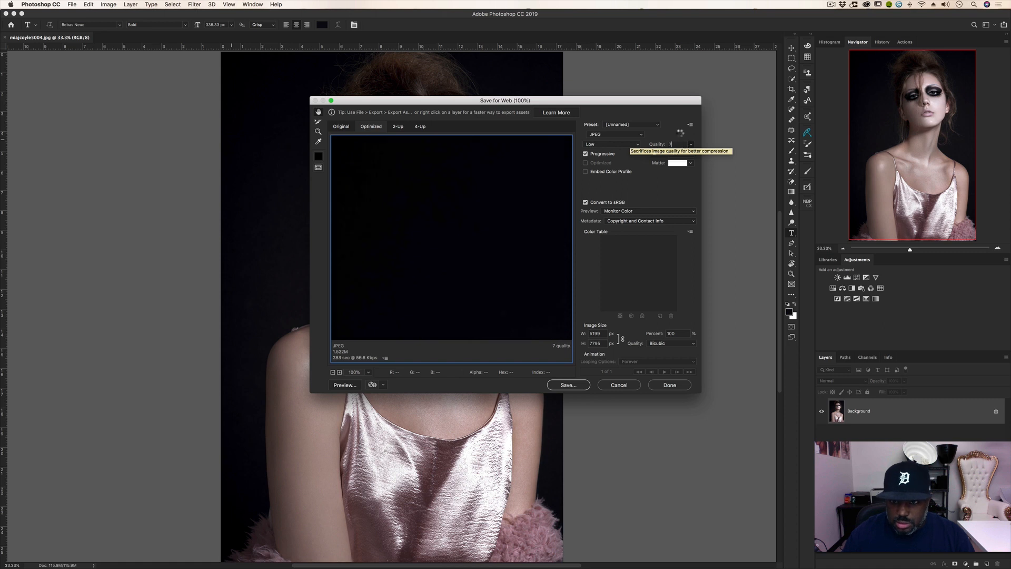
type("0")
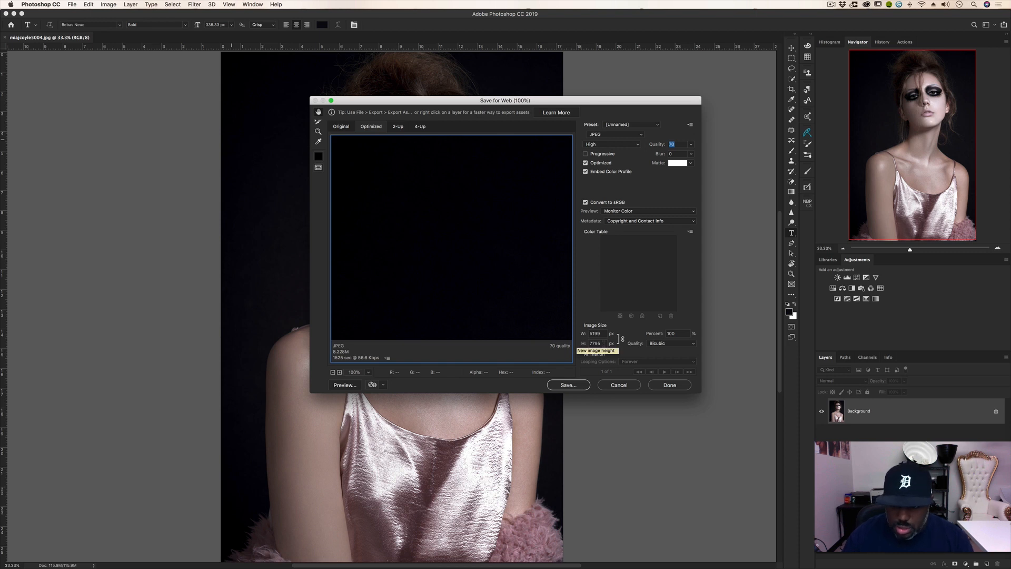
double_click(594, 344)
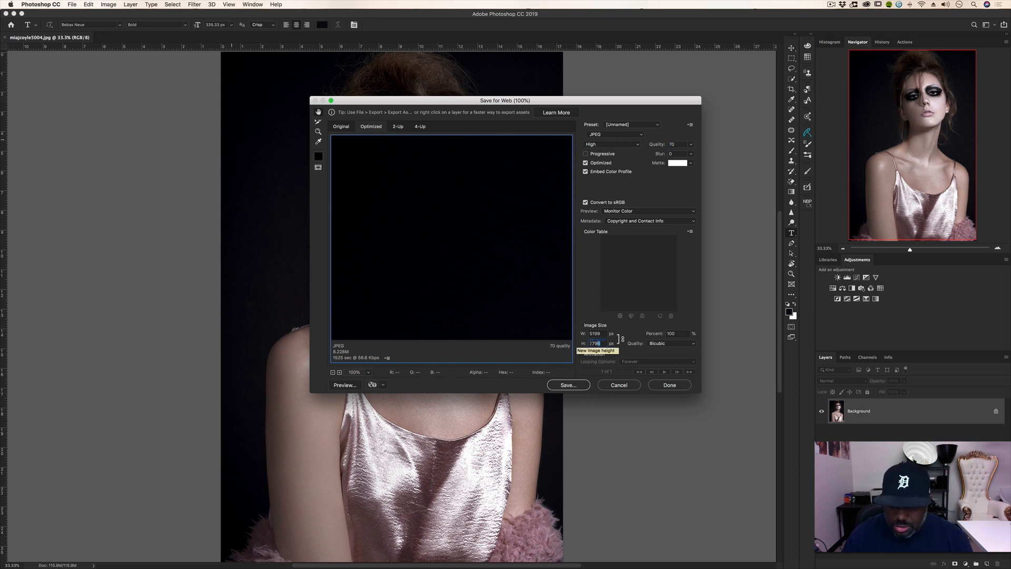
type("2048")
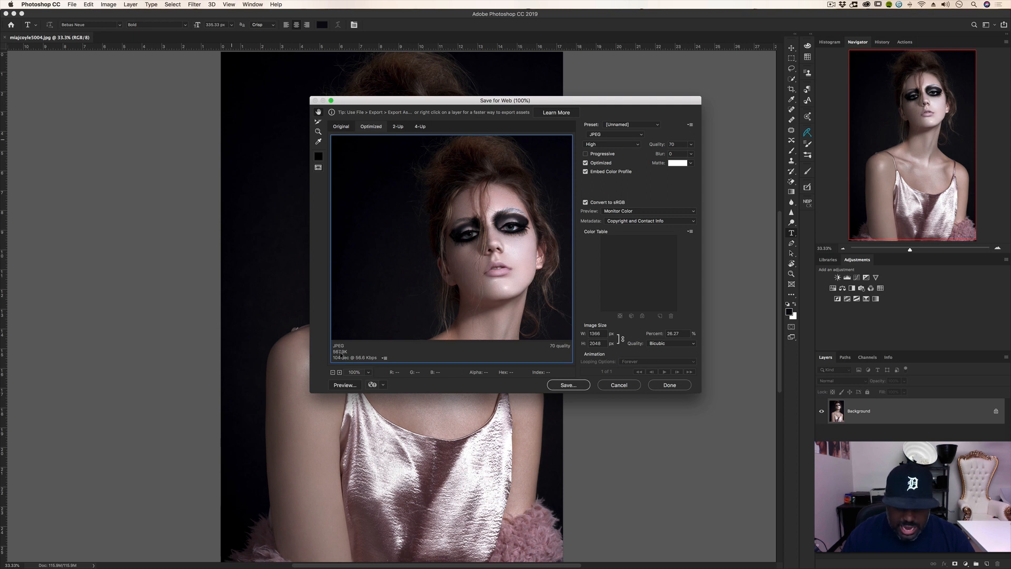
Start saving the web image and create a new folder named comparison on the Desktop as its destination.
left_click(577, 388)
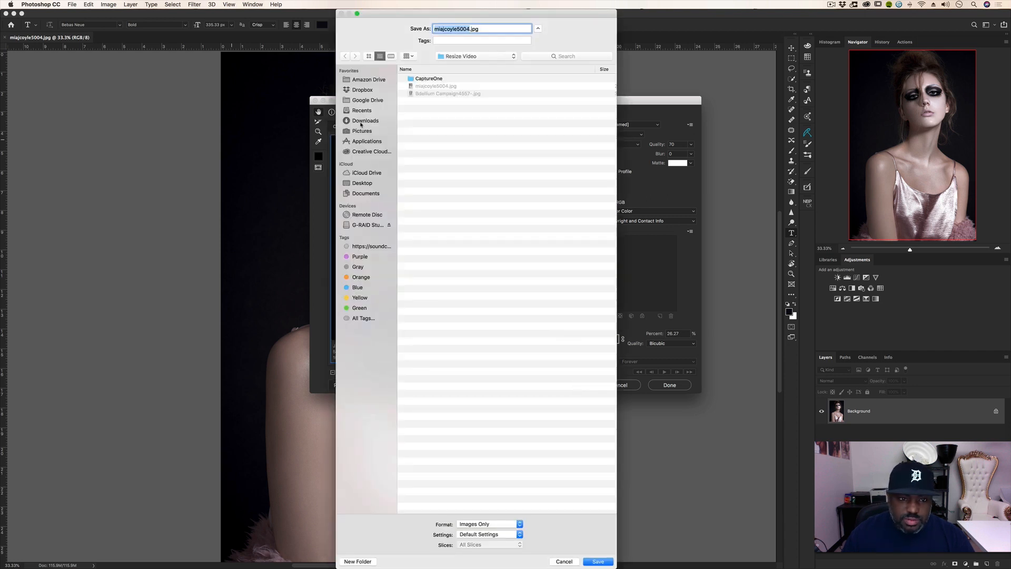
left_click(363, 183)
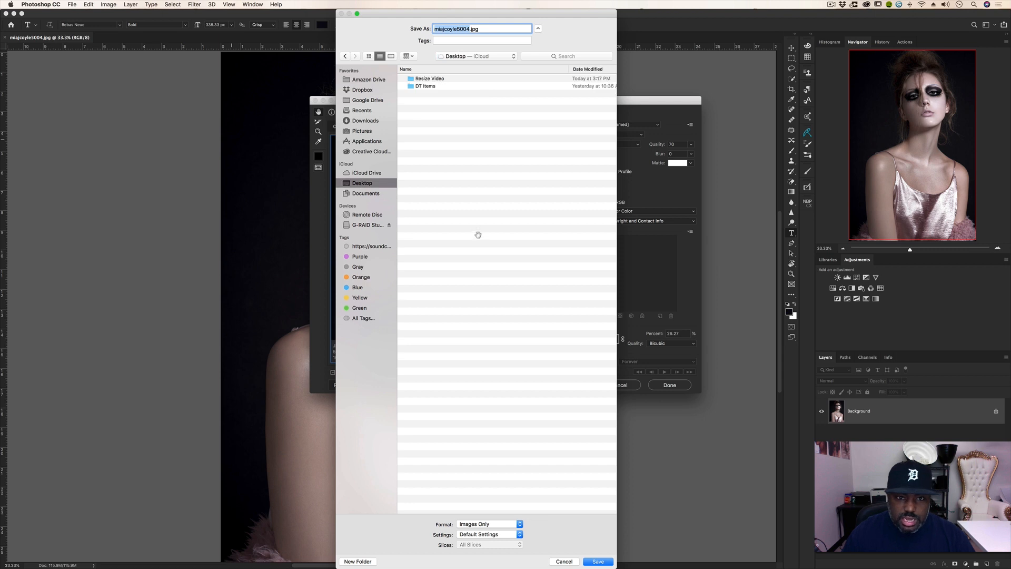
left_click(357, 561)
type("comparison")
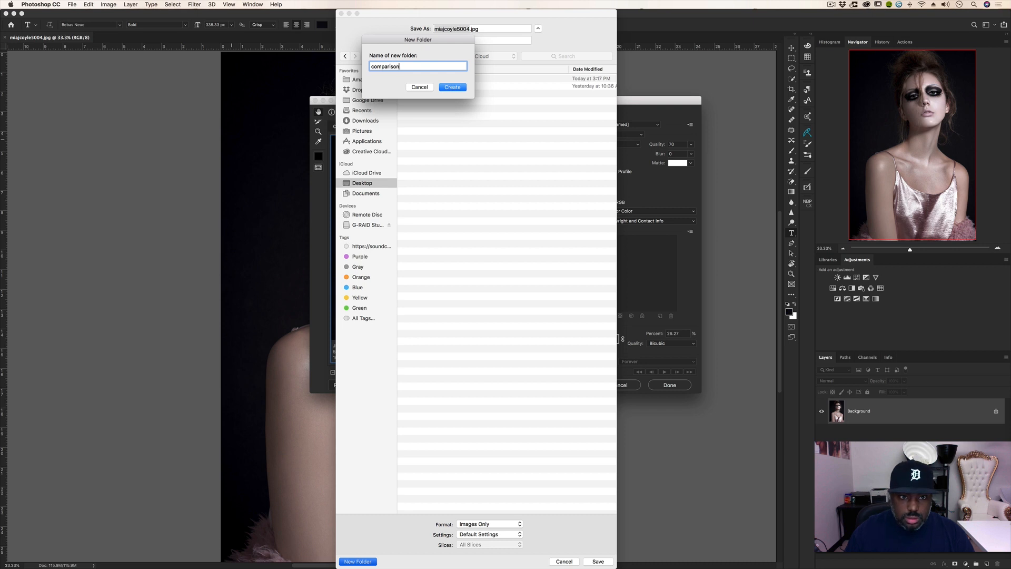
key("Return")
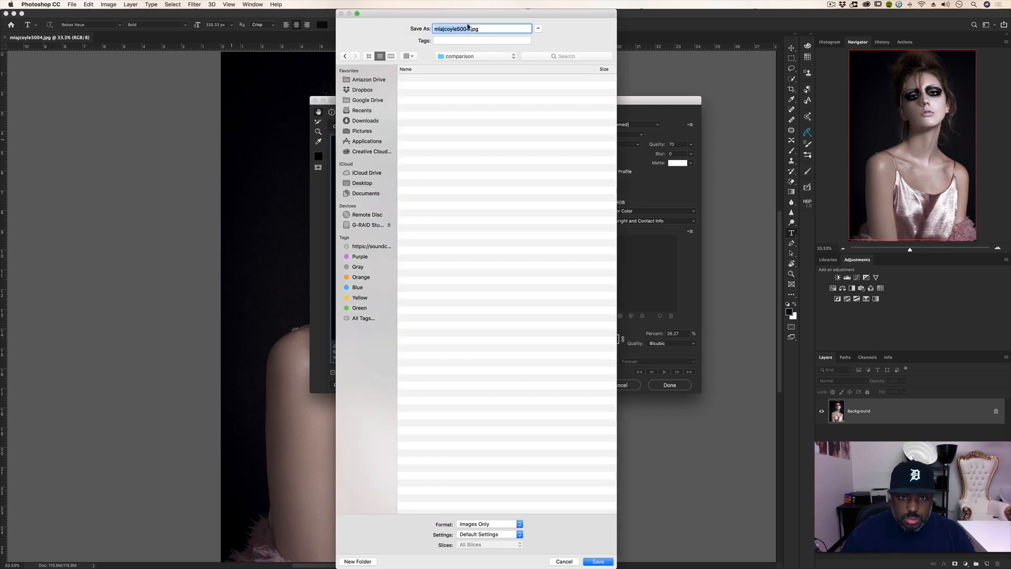
Append PS to the end of the image's file name and save it in the comparison folder.
left_click(470, 29)
type("PS")
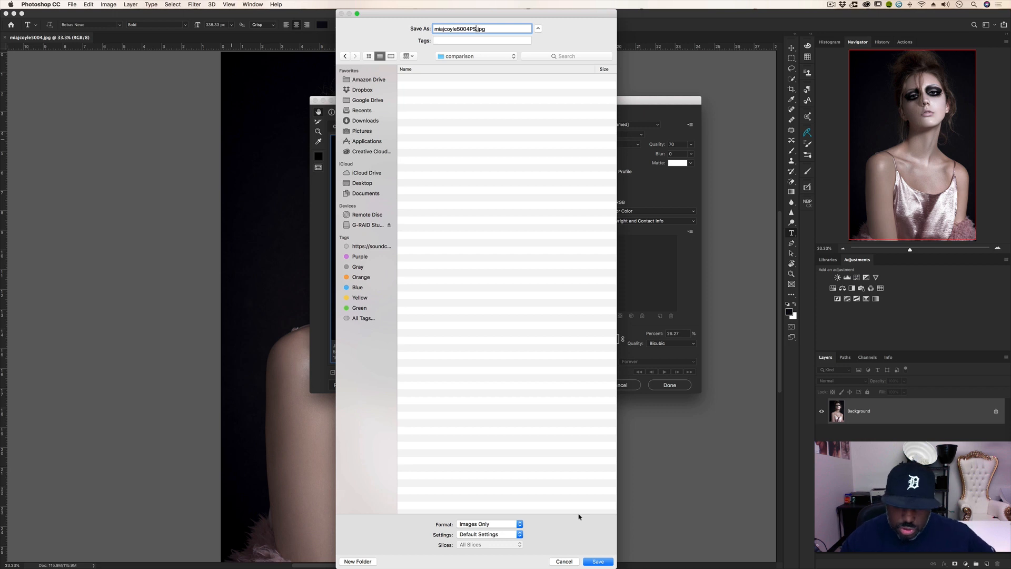
left_click(598, 562)
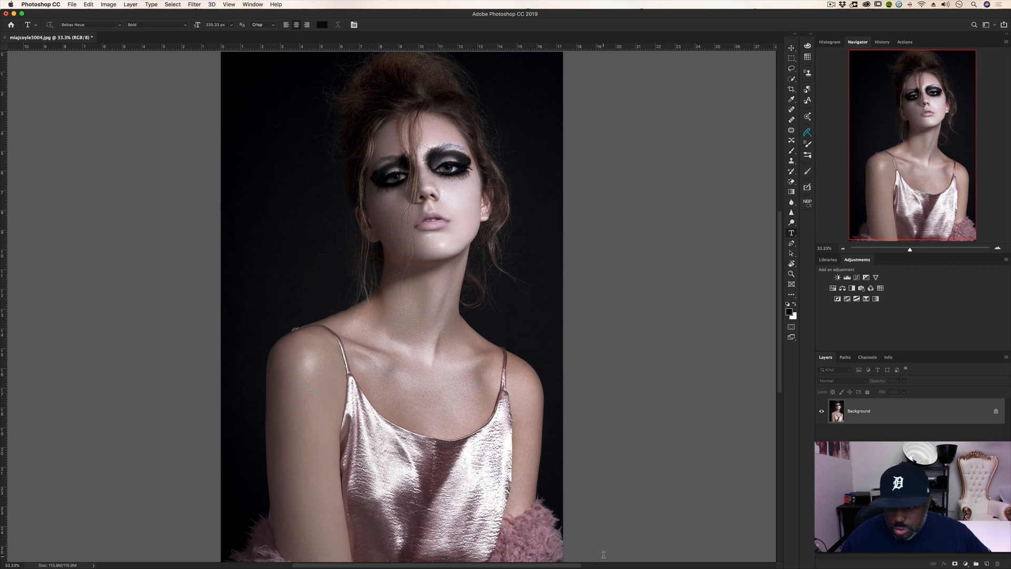
Switch to Lightroom Classic, where the same portrait is open in the Library.
mouse_move(390, 556)
left_click(478, 556)
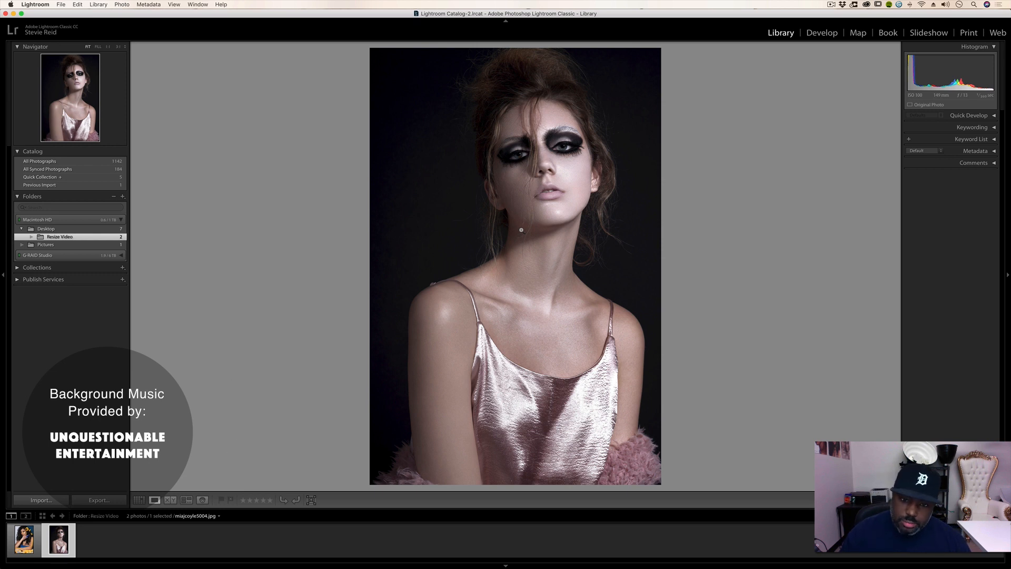
right_click(522, 229)
mouse_move(568, 382)
mouse_move(561, 440)
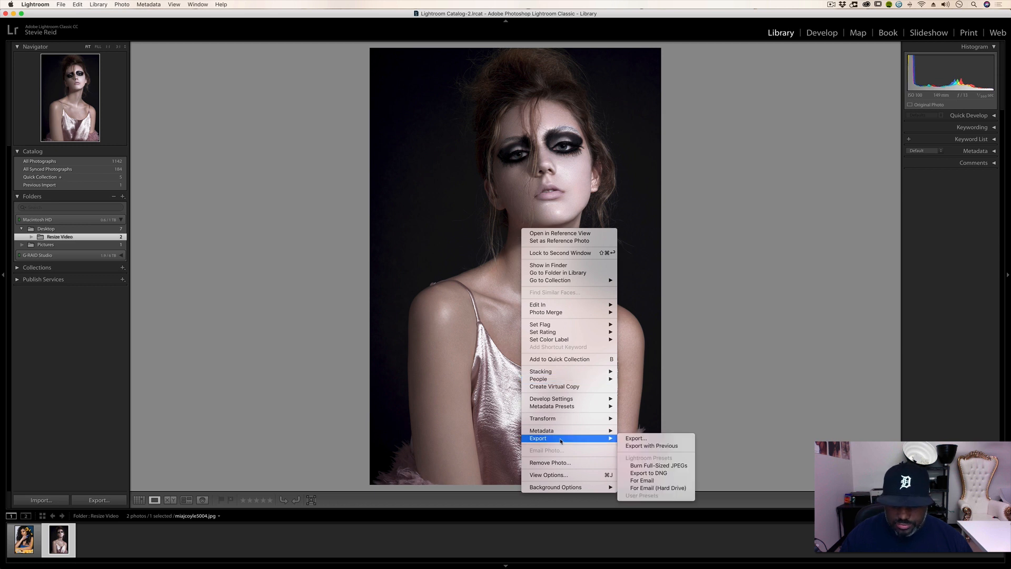
left_click(631, 440)
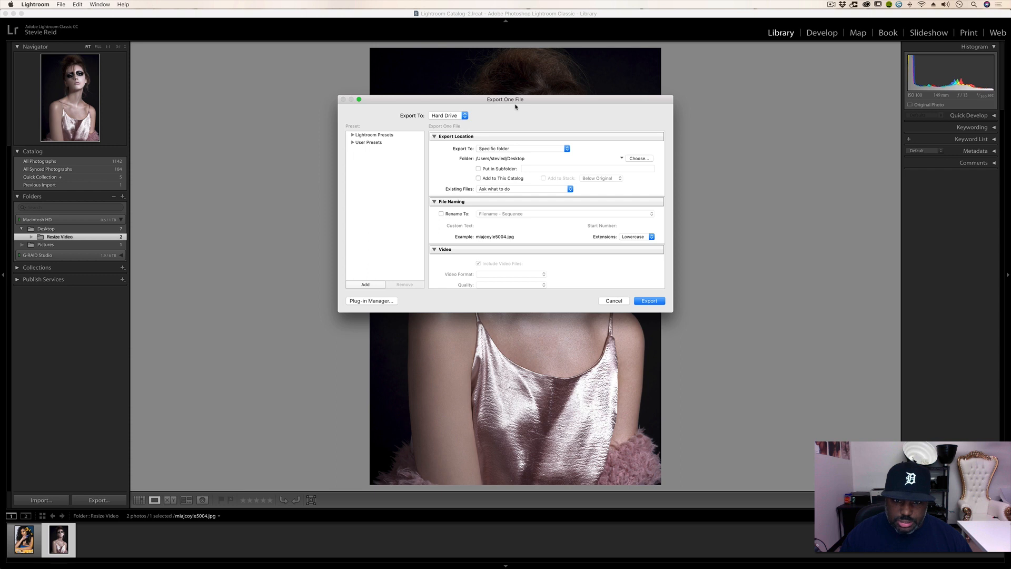
left_click(614, 302)
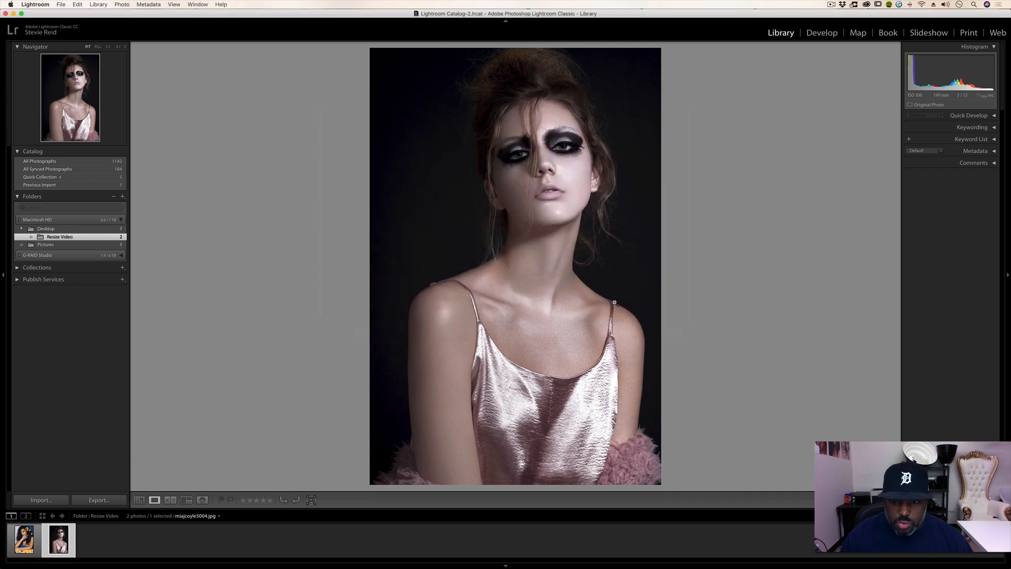
Open the export settings for the portrait and choose the comparison folder on the Desktop as the export location.
left_click(61, 4)
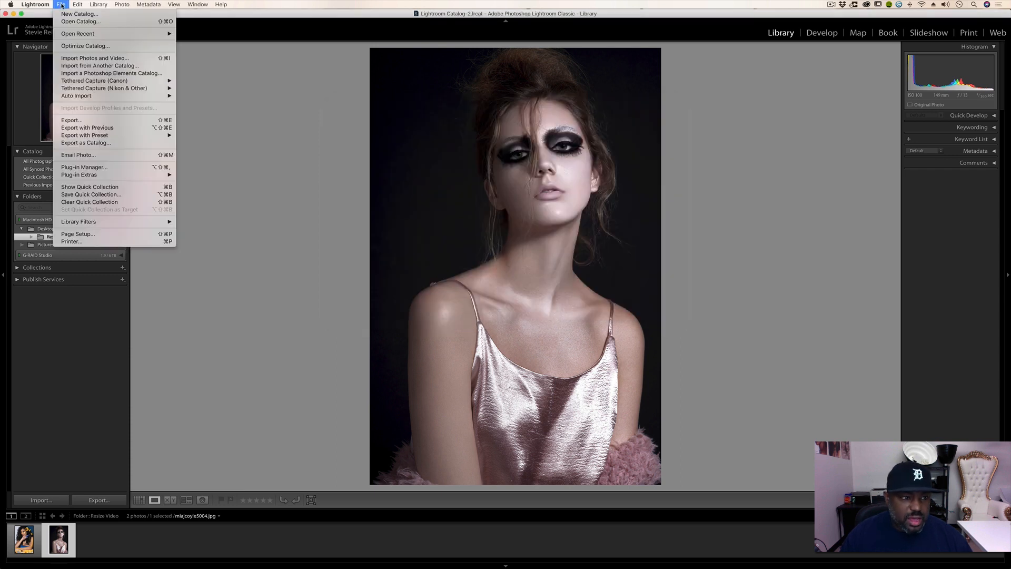
left_click(109, 124)
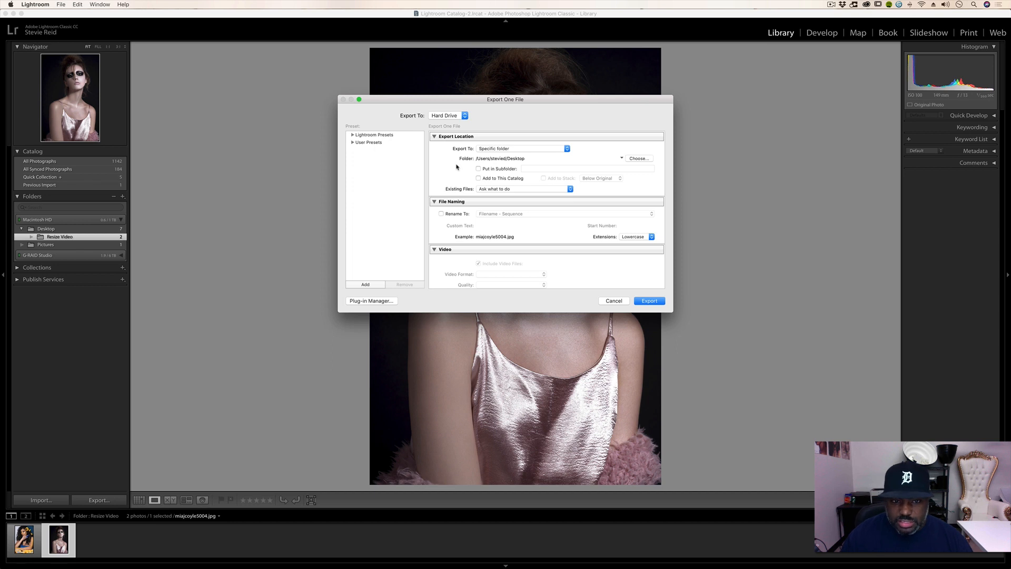
left_click(639, 159)
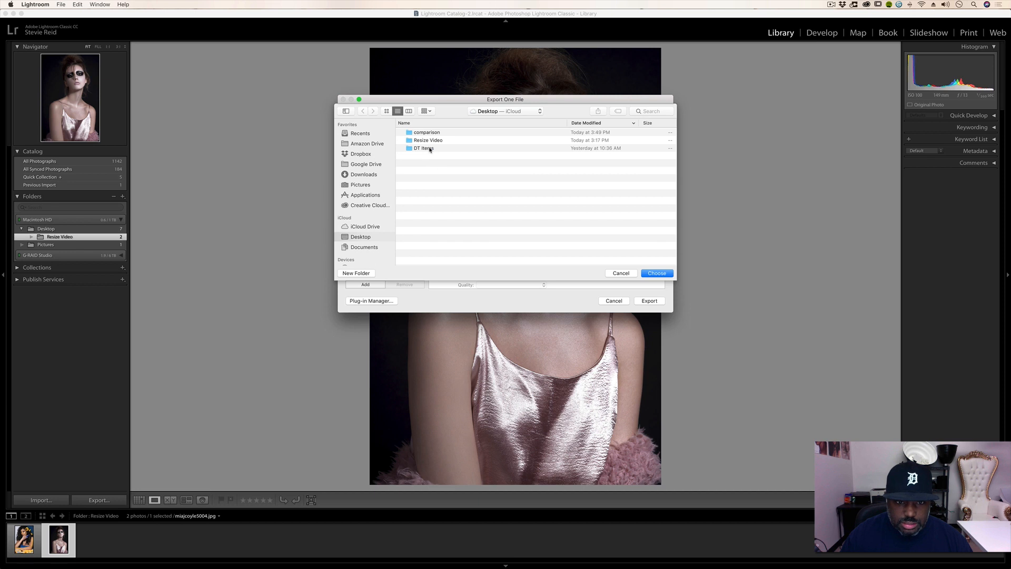
double_click(440, 134)
left_click(653, 273)
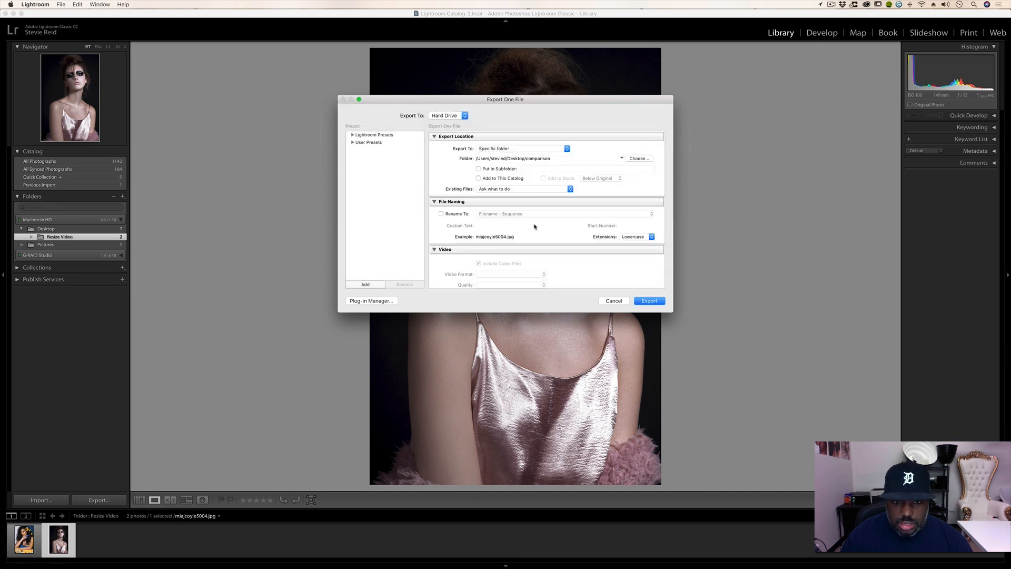
Keep JPEG as the export's image format with the sRGB color space, and set the quality to 70.
scroll(534, 227, "down", 1)
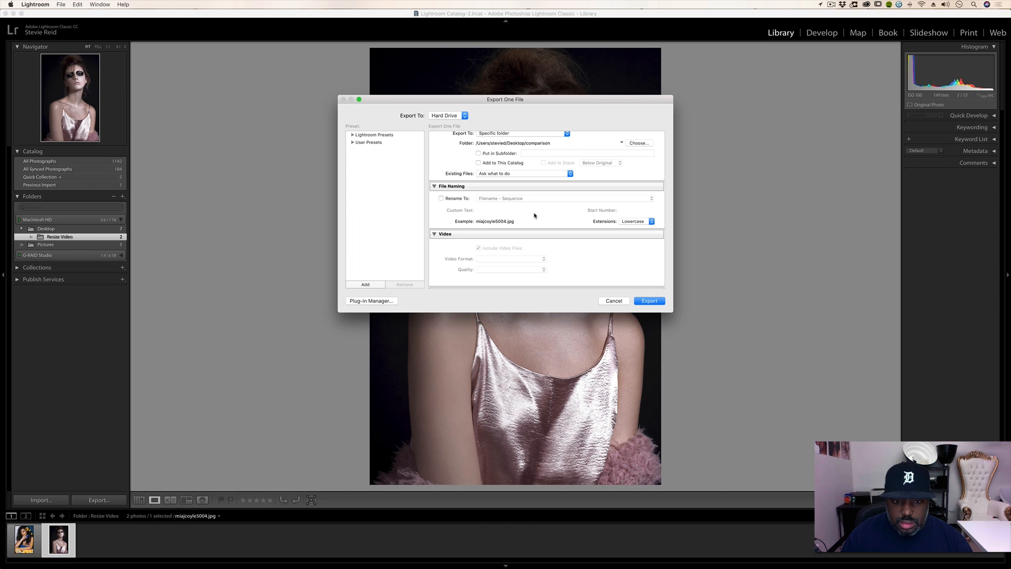
scroll(534, 215, "down", 7)
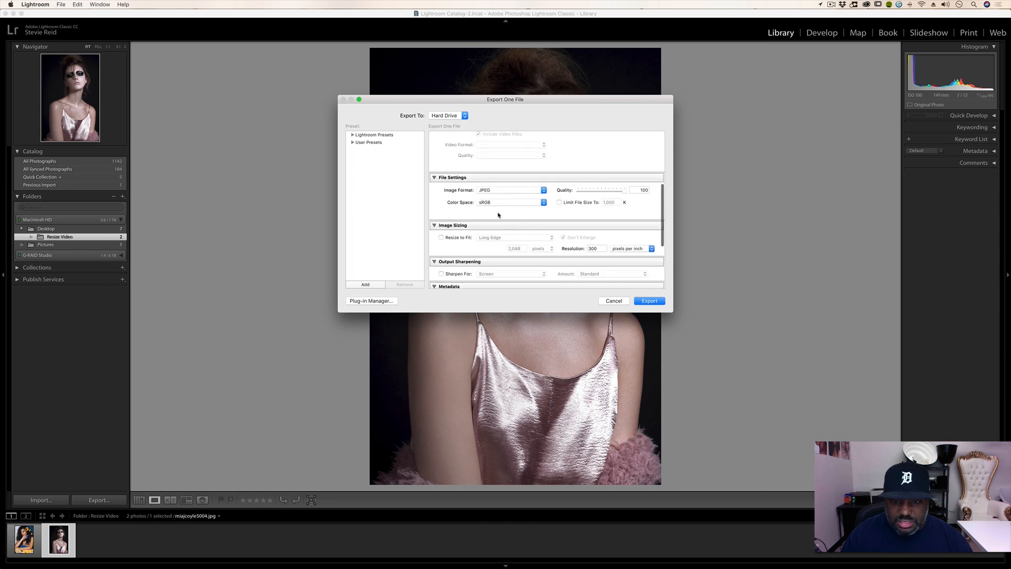
left_click(500, 192)
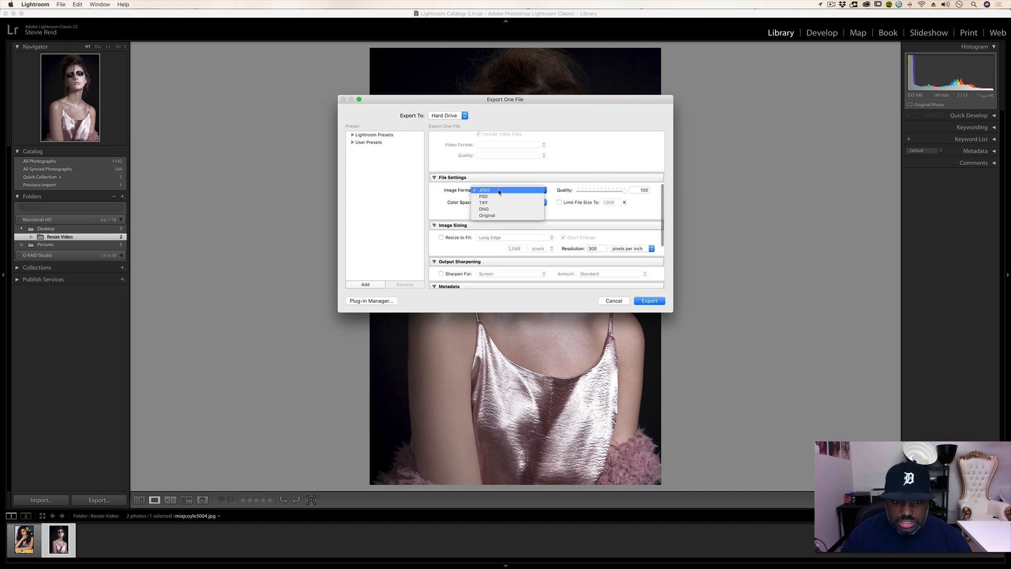
left_click(499, 192)
left_click_drag(626, 192, 612, 193)
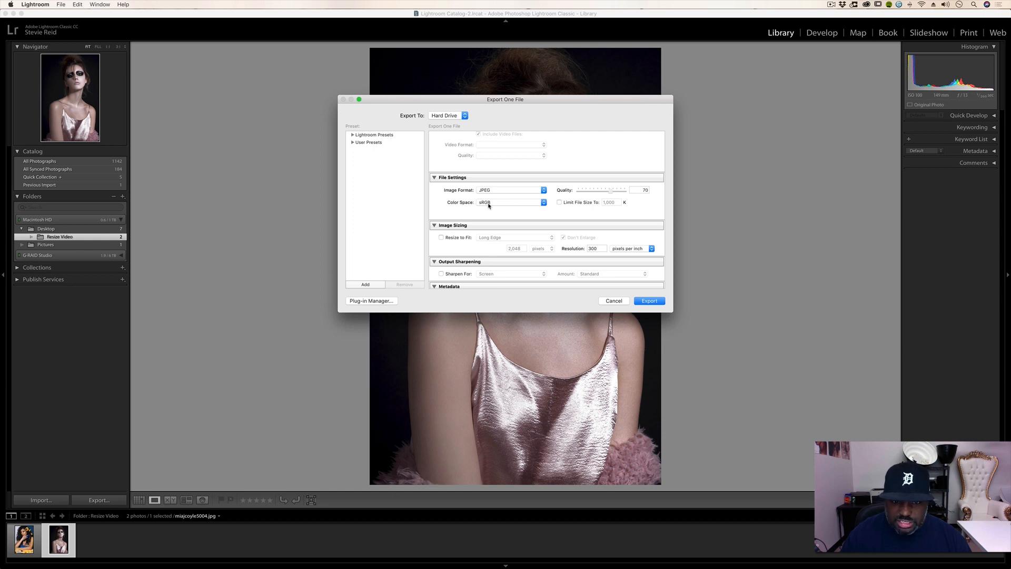
left_click(489, 205)
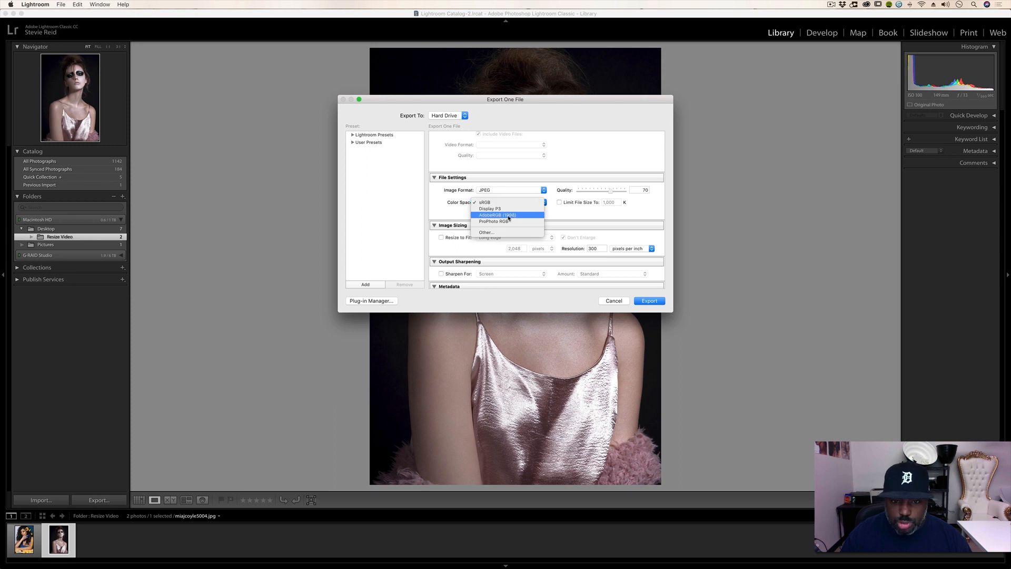
left_click(487, 202)
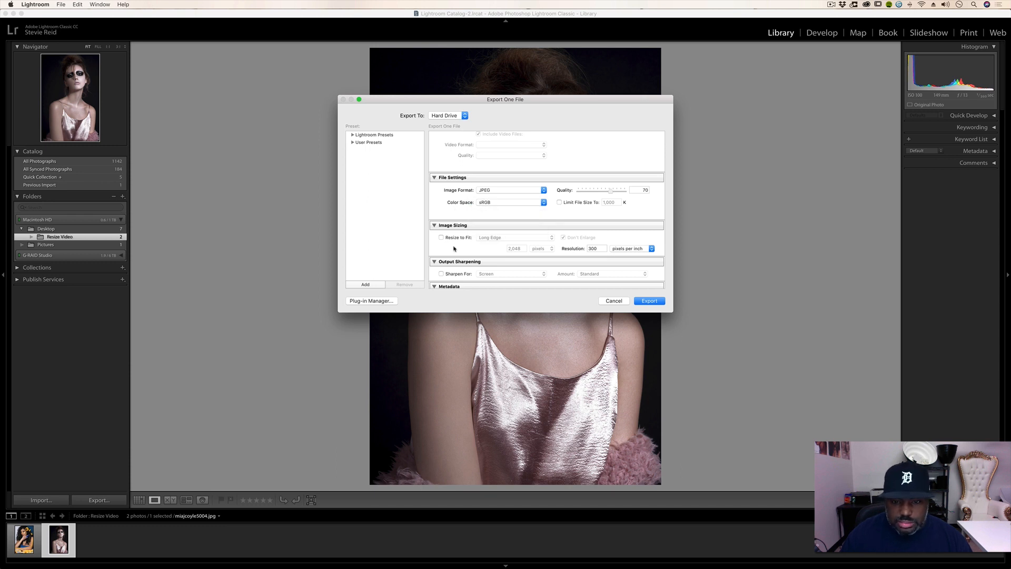
Enable Resize to Fit for the export with the long edge at 2,048 pixels.
scroll(454, 249, "down", 2)
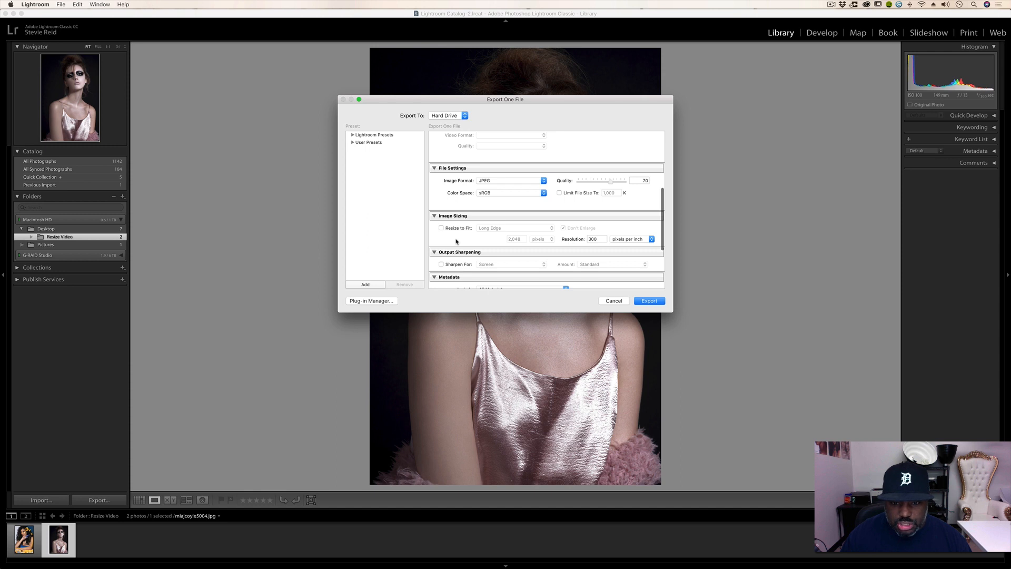
scroll(453, 240, "up", 1)
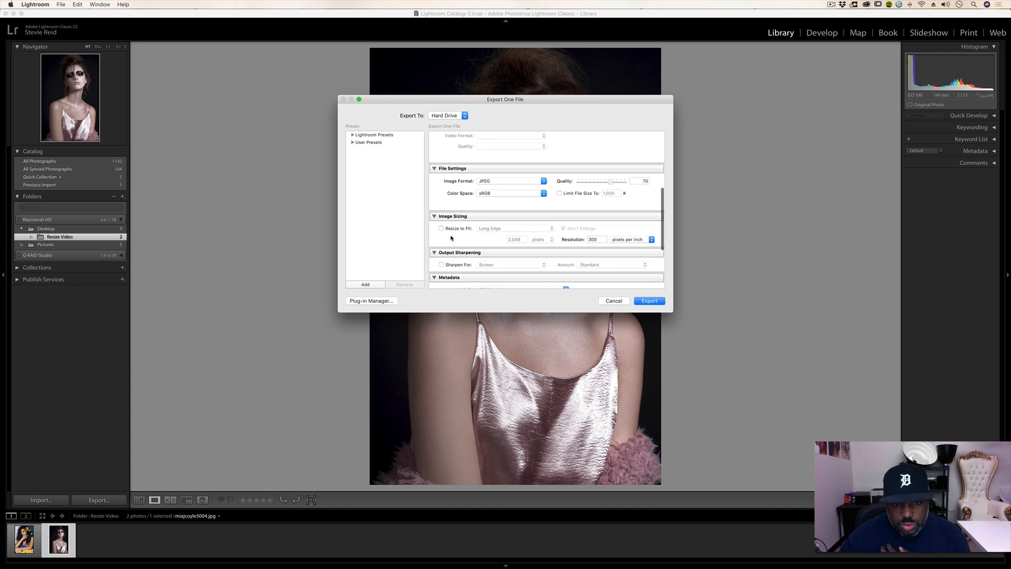
left_click(442, 229)
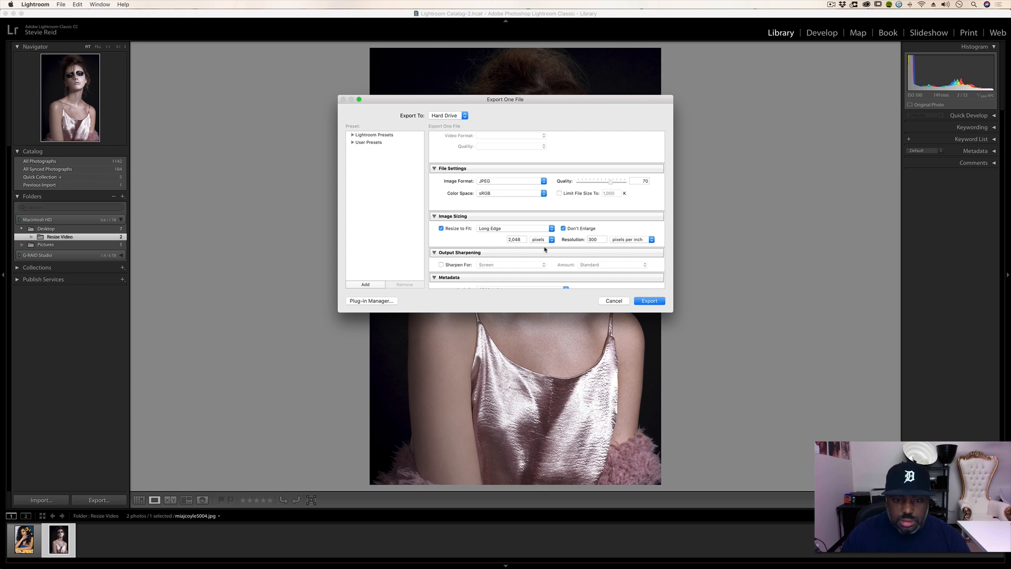
scroll(546, 249, "down", 3)
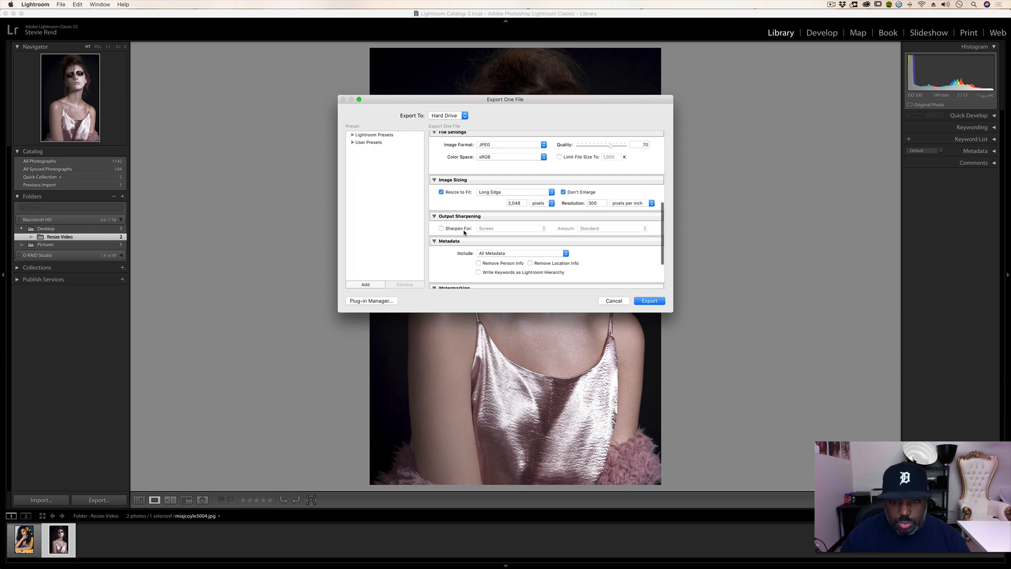
scroll(474, 230, "down", 3)
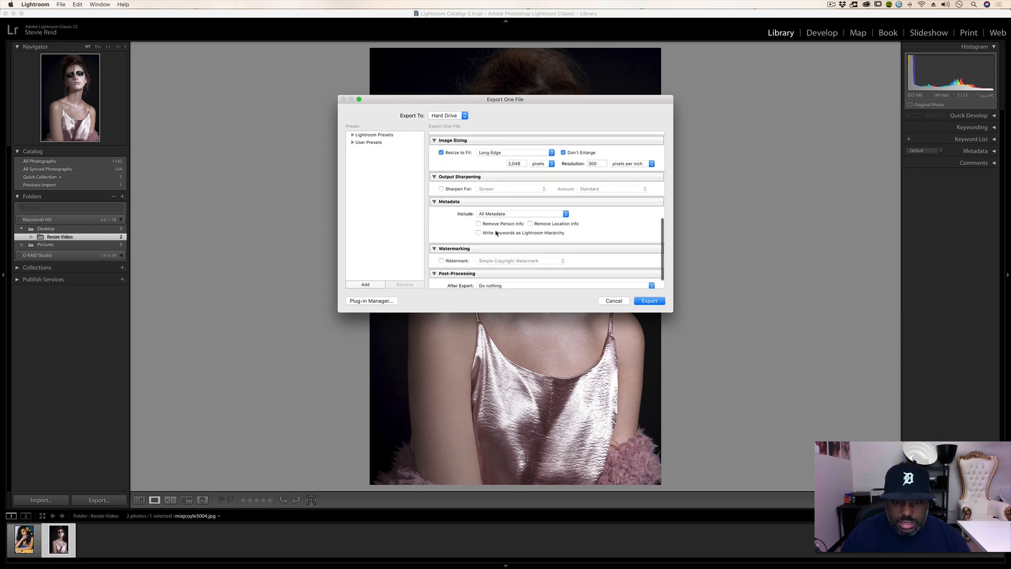
scroll(495, 232, "down", 2)
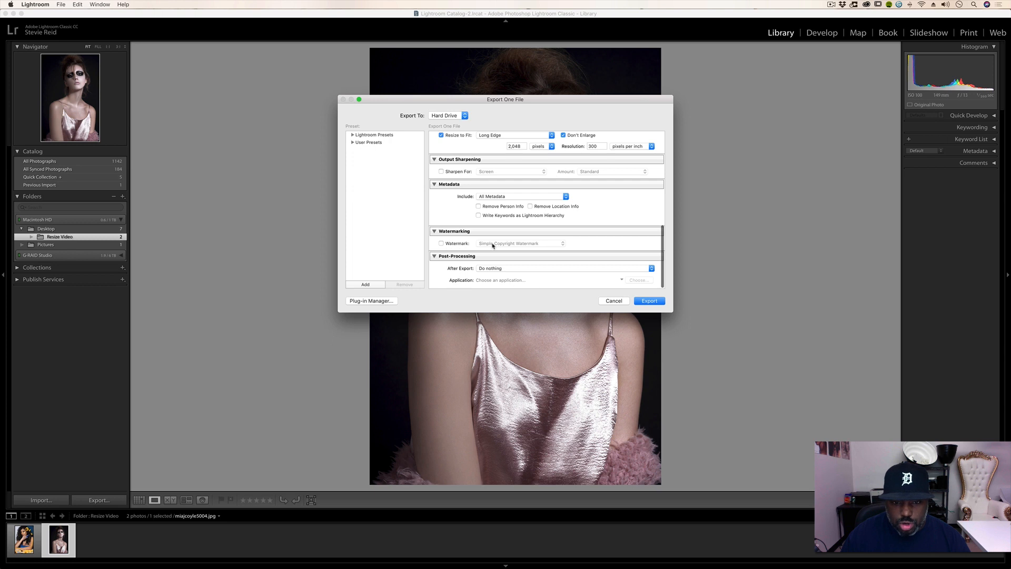
Run the Lightroom export of the portrait and switch to Capture One 12.
left_click(650, 301)
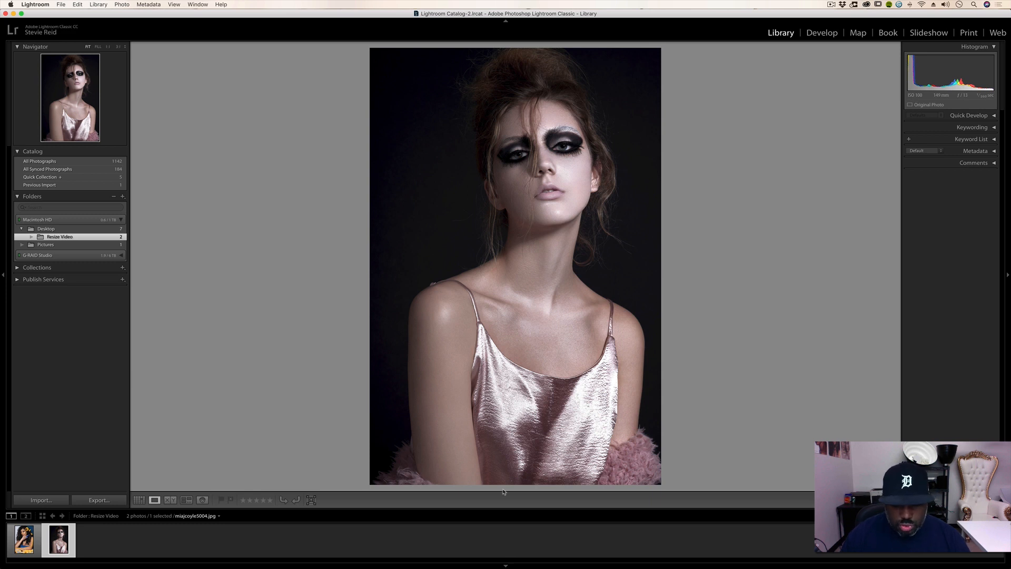
left_click(522, 554)
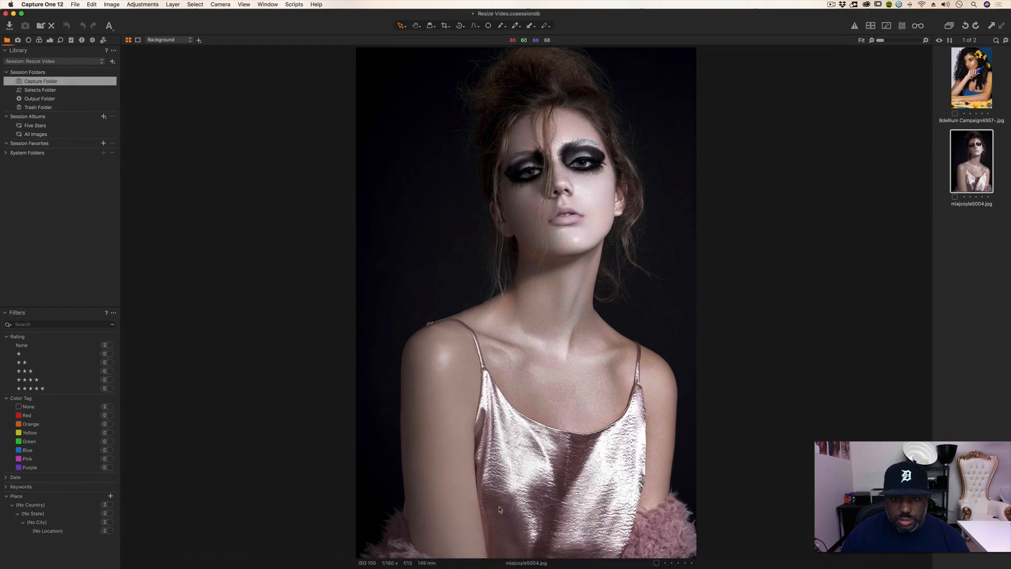
right_click(973, 169)
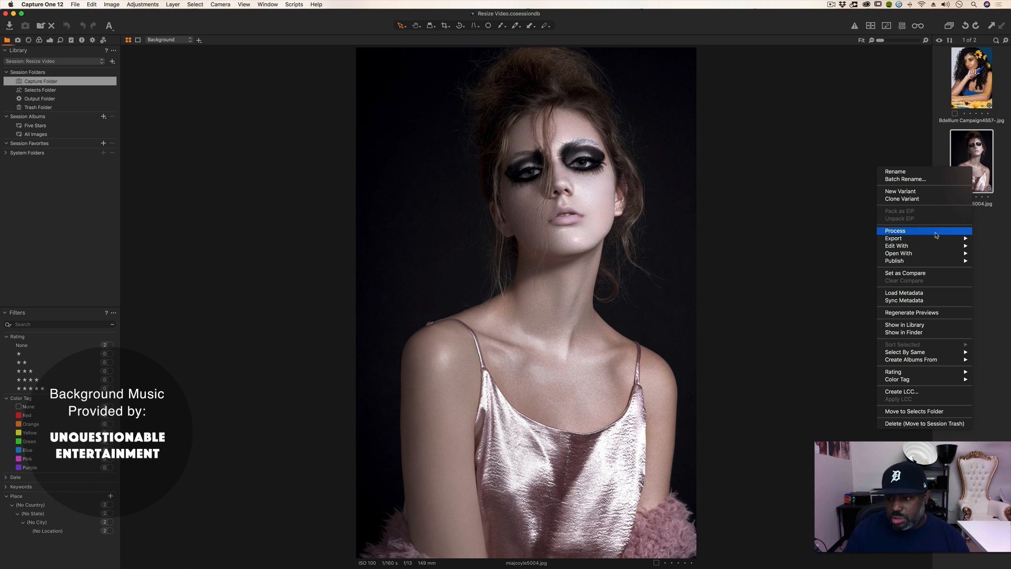
mouse_move(936, 240)
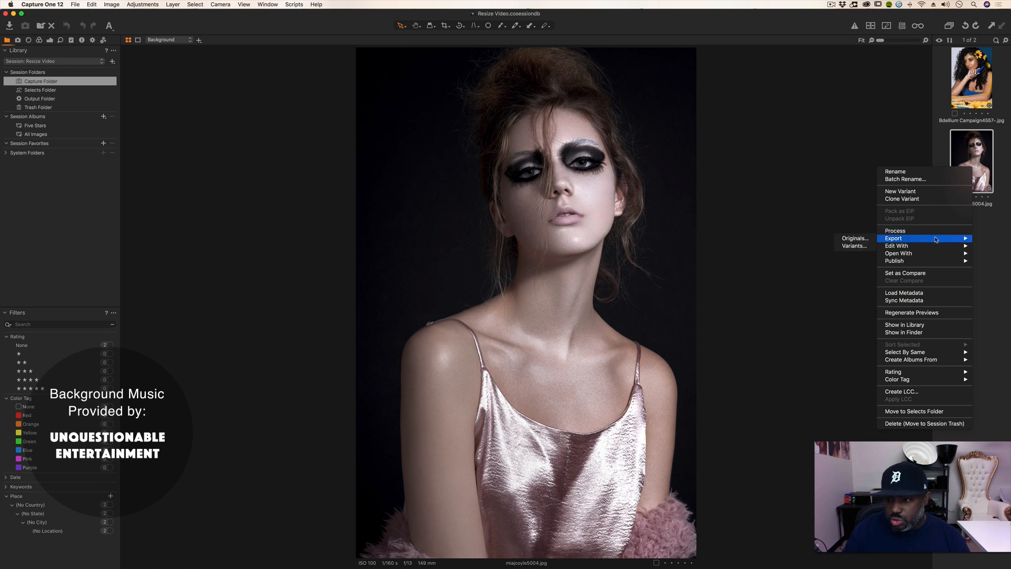
left_click(858, 246)
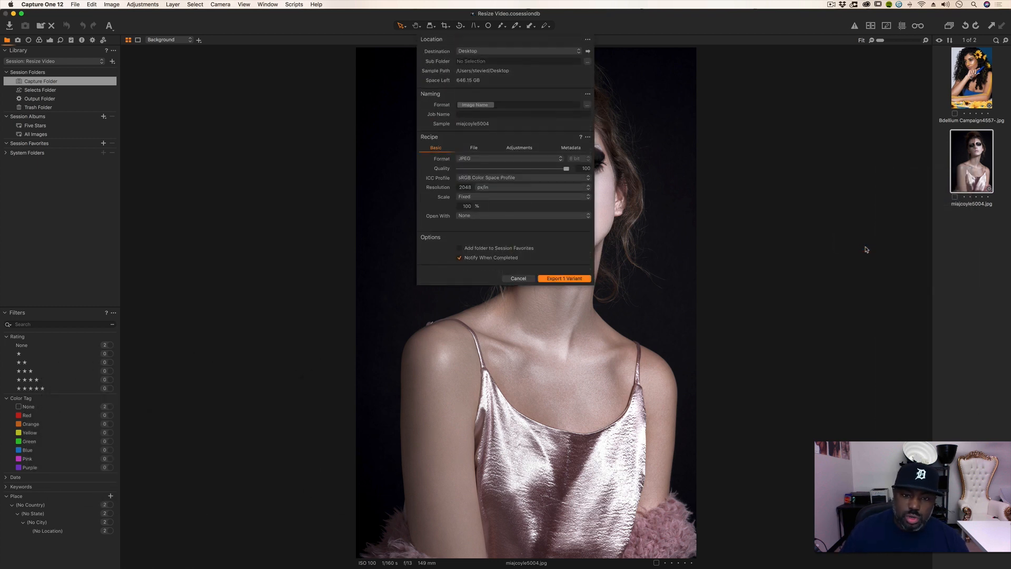
left_click(521, 278)
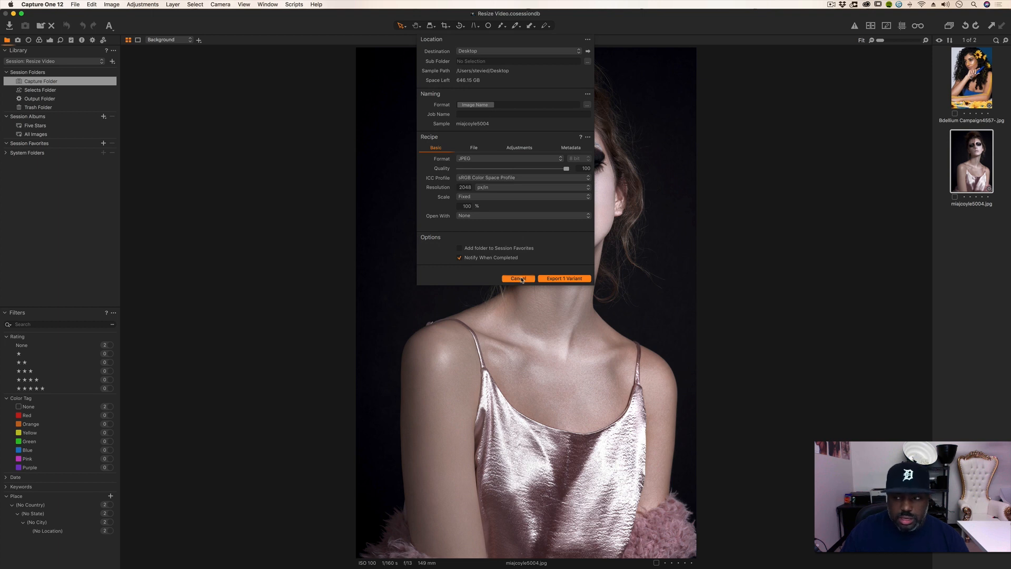
Set up a variant export of the portrait to the Desktop subfolder comparison, with cap1 appended to the image name.
left_click(76, 6)
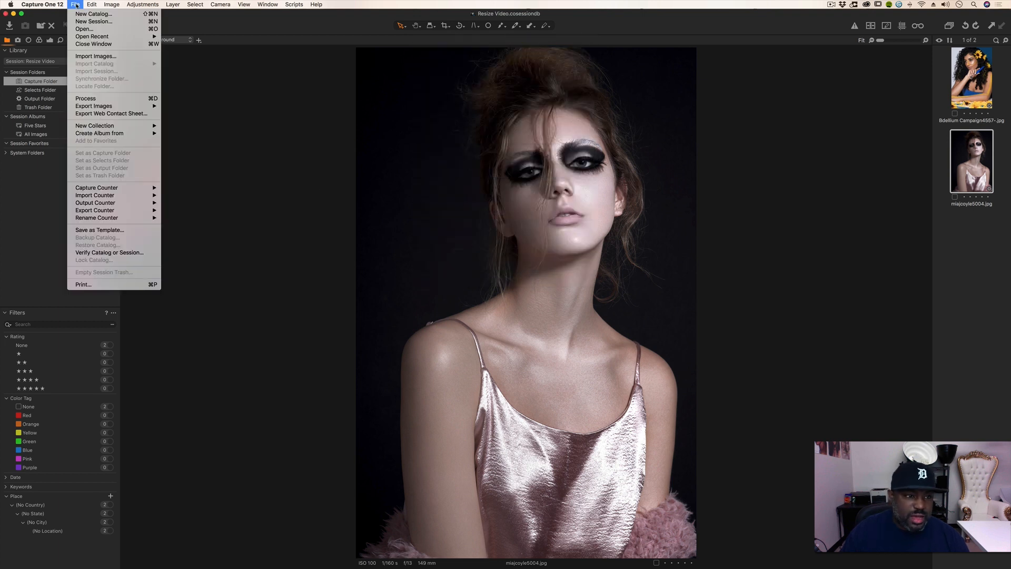
mouse_move(95, 107)
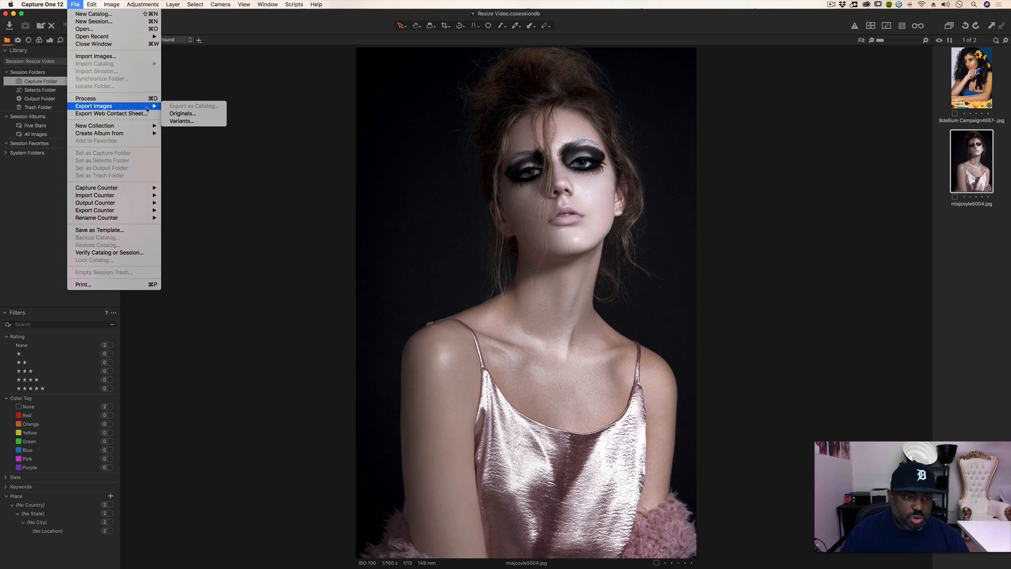
left_click(190, 121)
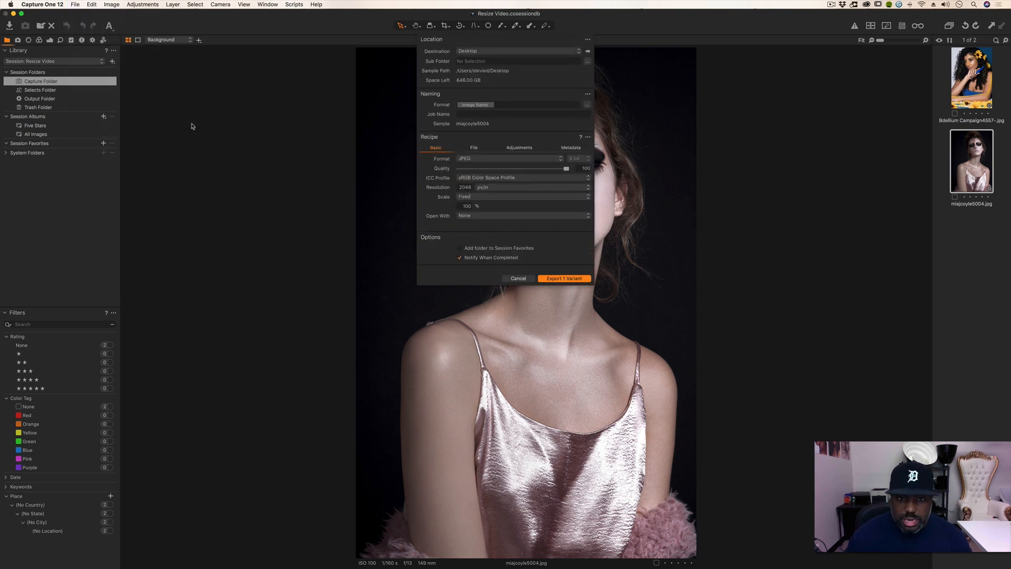
left_click(466, 61)
type("comparison")
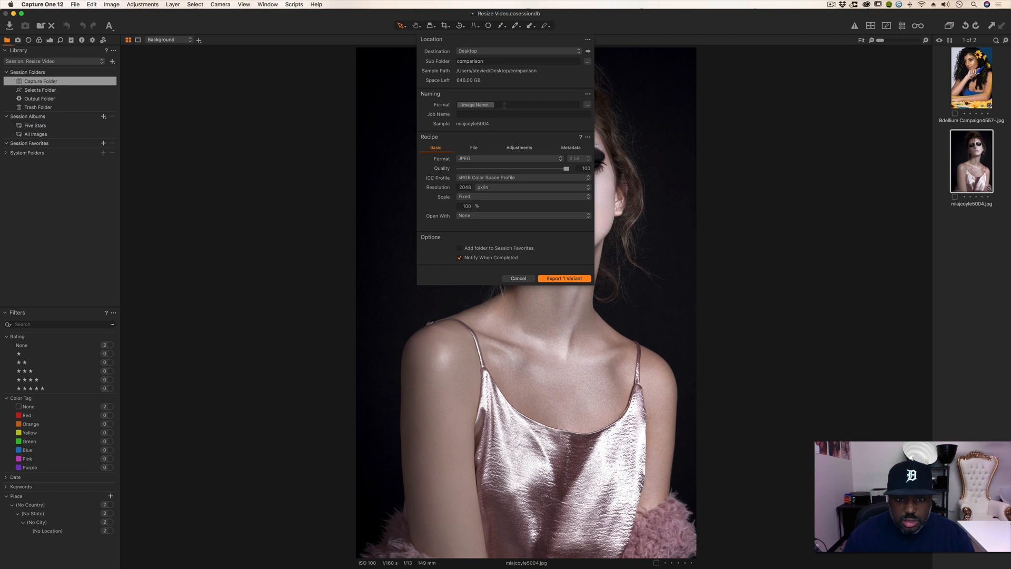
type("cap1")
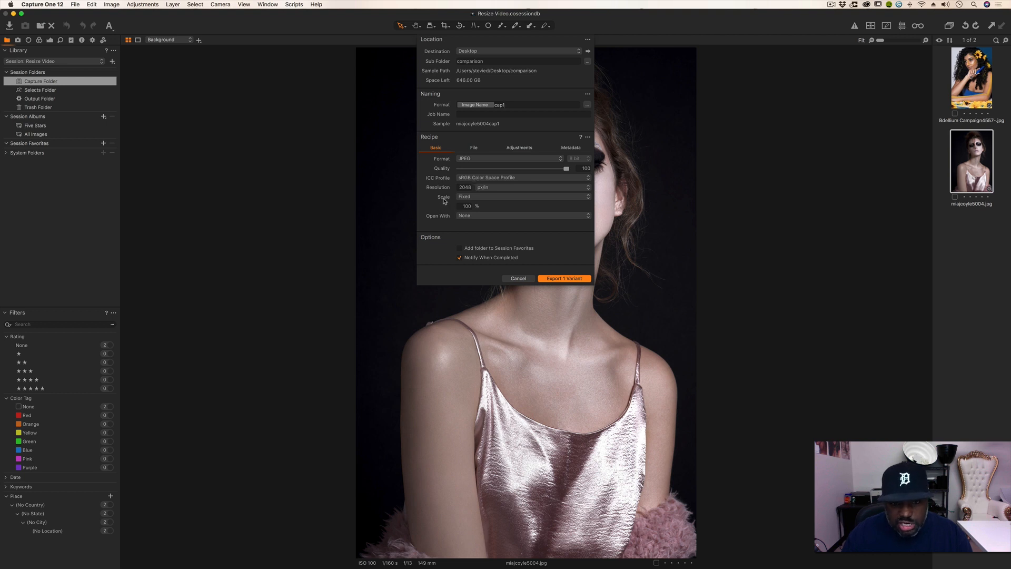
Scale the export by Long Edge at 2048 px and export the variant.
left_click(467, 197)
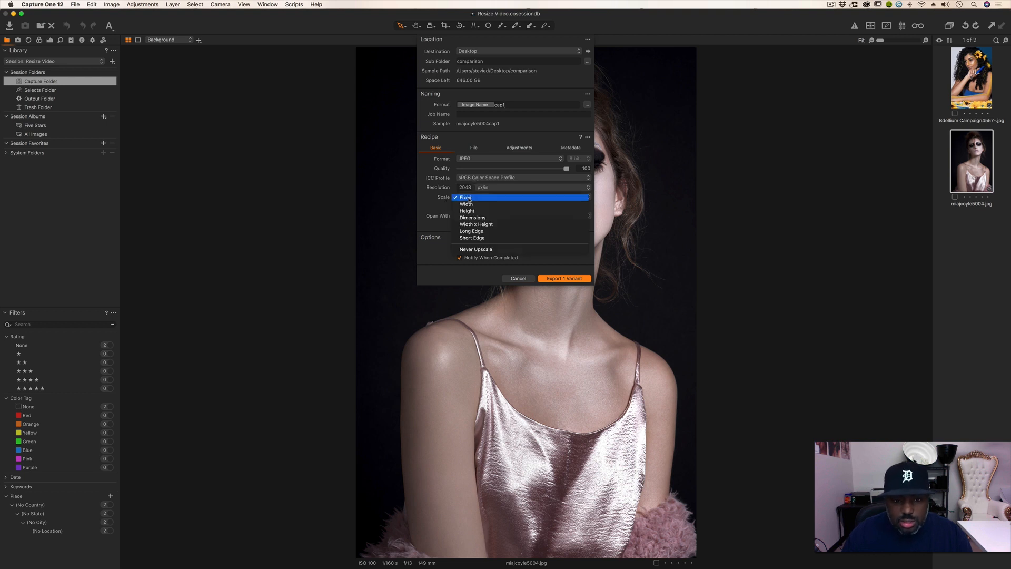
left_click(477, 230)
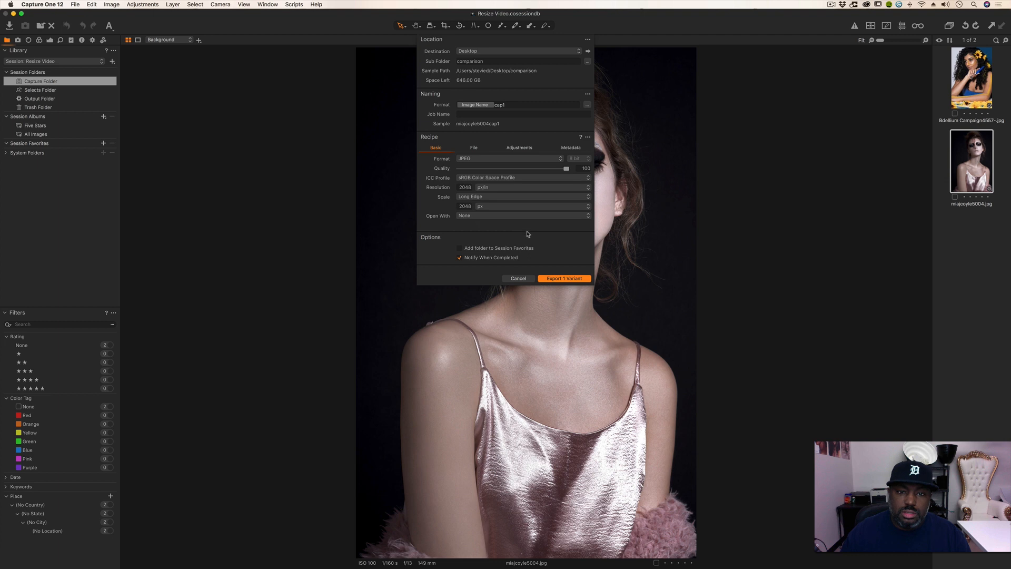
left_click(564, 278)
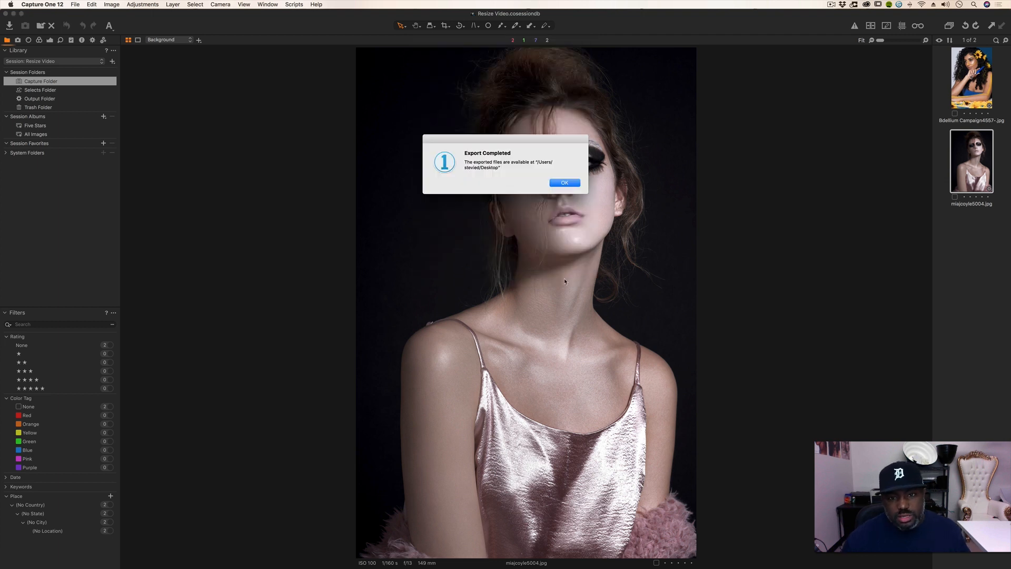
left_click(565, 184)
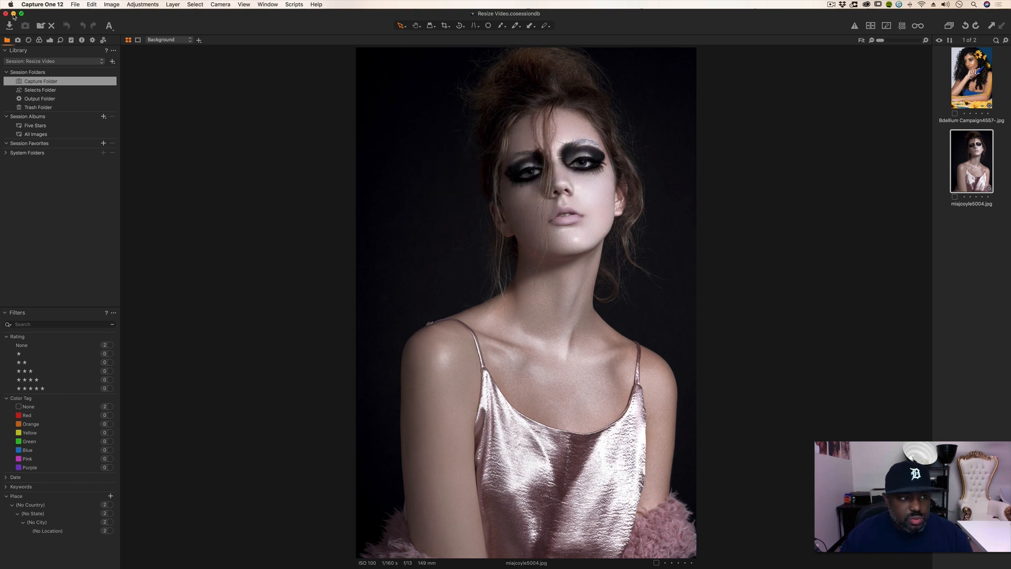
Minimize the Capture One, Lightroom and Photoshop windows and switch to the picresize.com page in Safari.
left_click(13, 14)
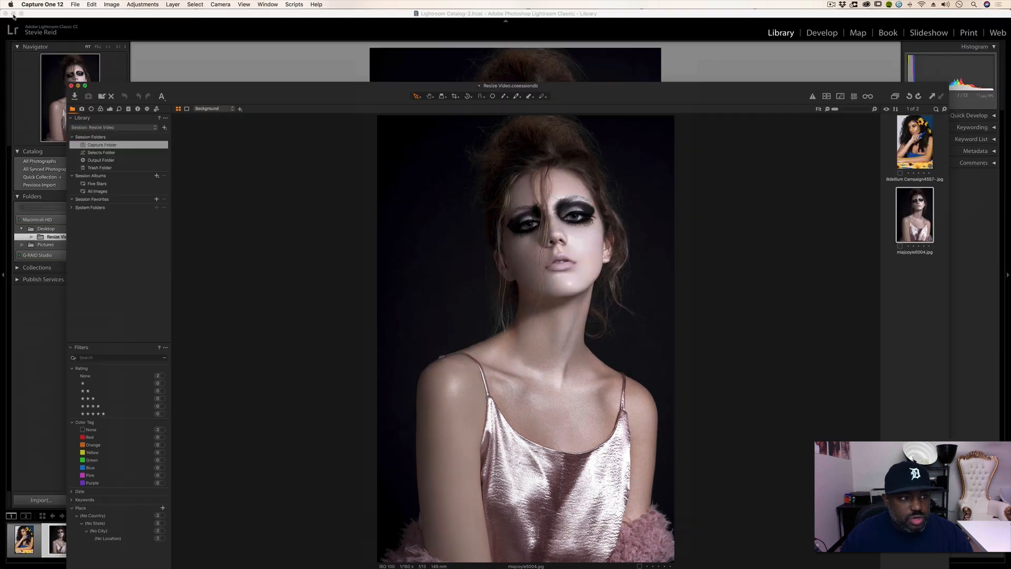
left_click(13, 14)
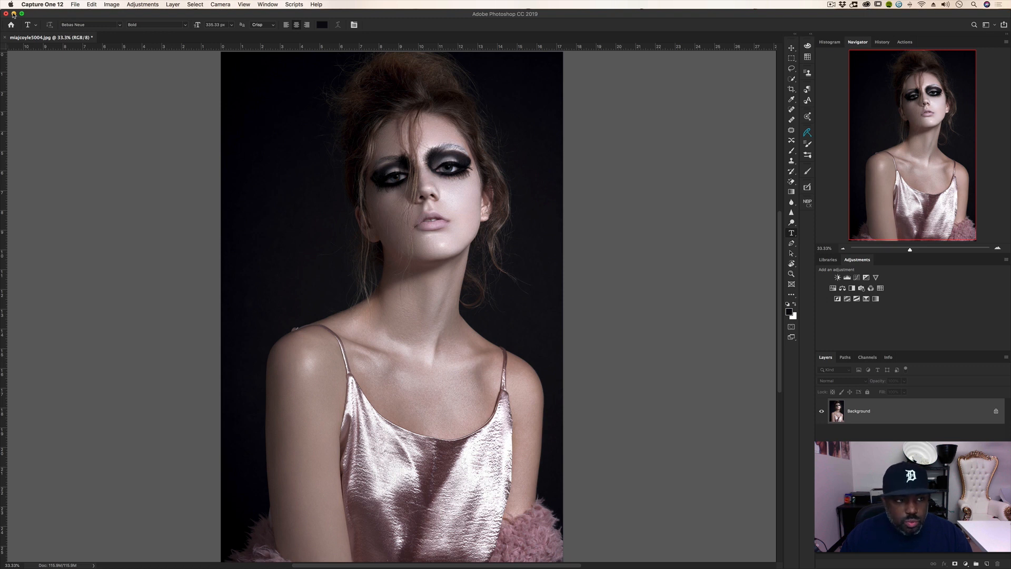
left_click(14, 13)
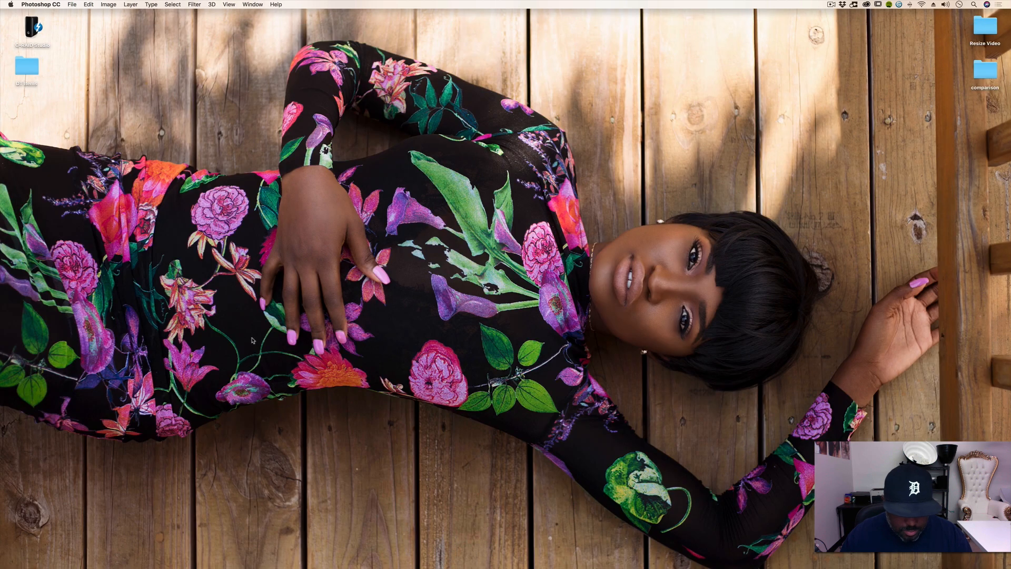
left_click(188, 556)
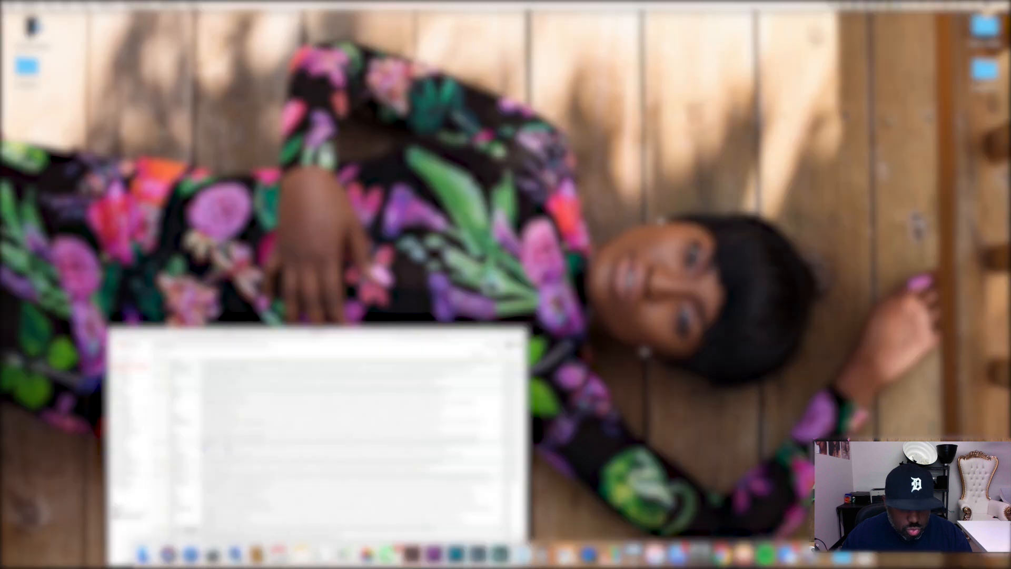
left_click(308, 28)
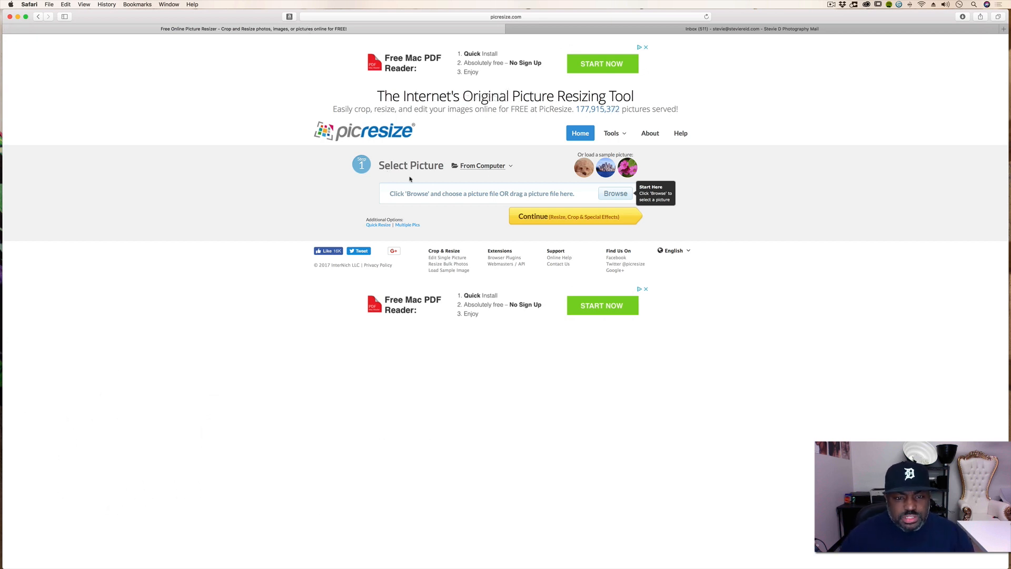
Load the original portrait JPEG from the Desktop's Resize Video folder into PicResize and continue to the editing options.
left_click(617, 194)
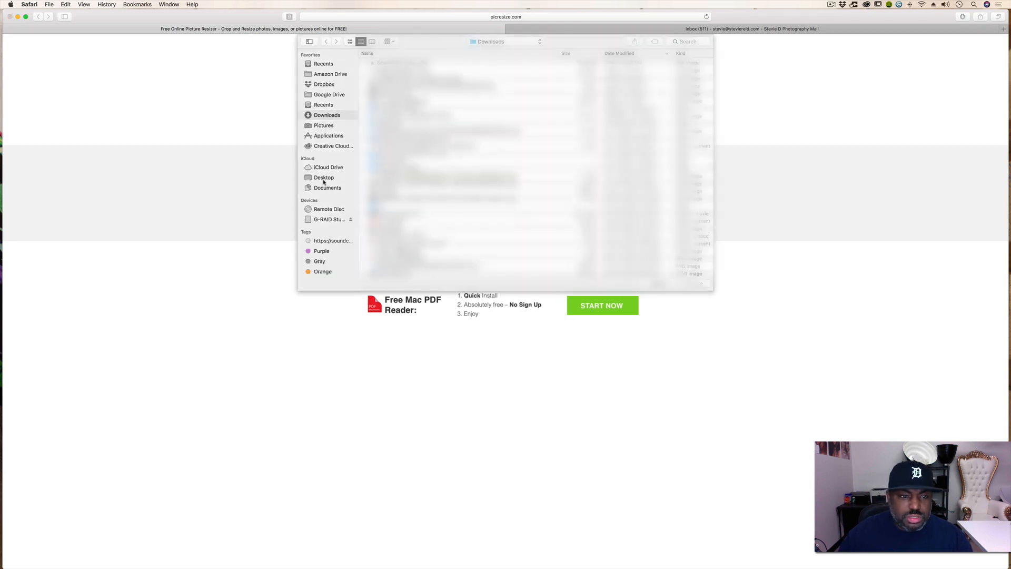
left_click(323, 179)
double_click(399, 71)
left_click(411, 72)
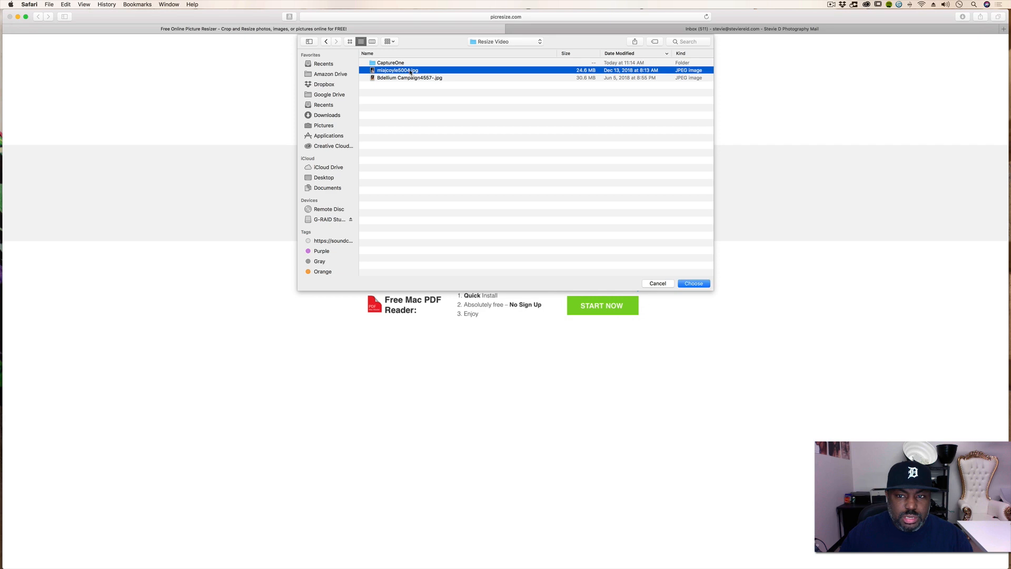
left_click(706, 284)
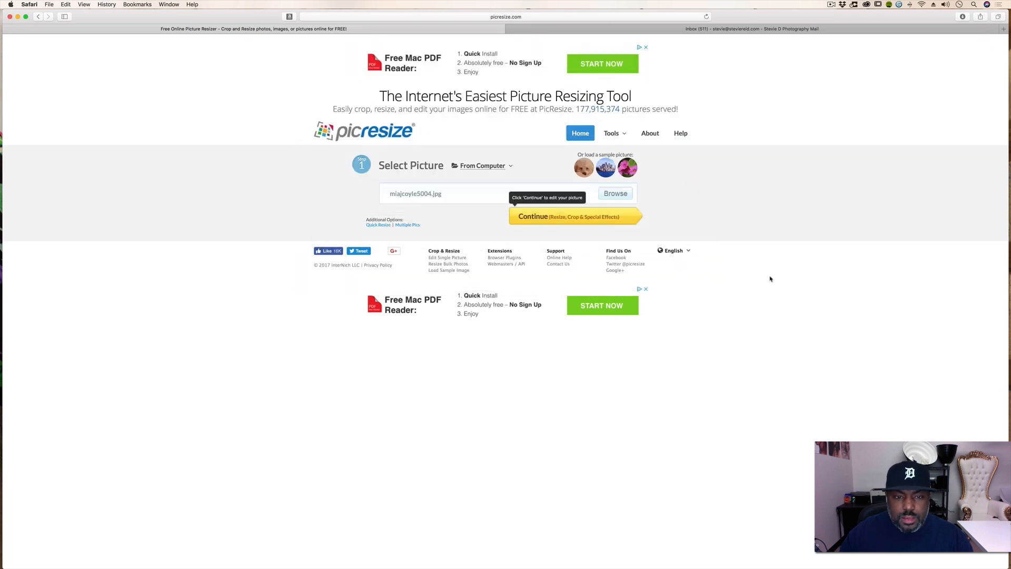
left_click(547, 221)
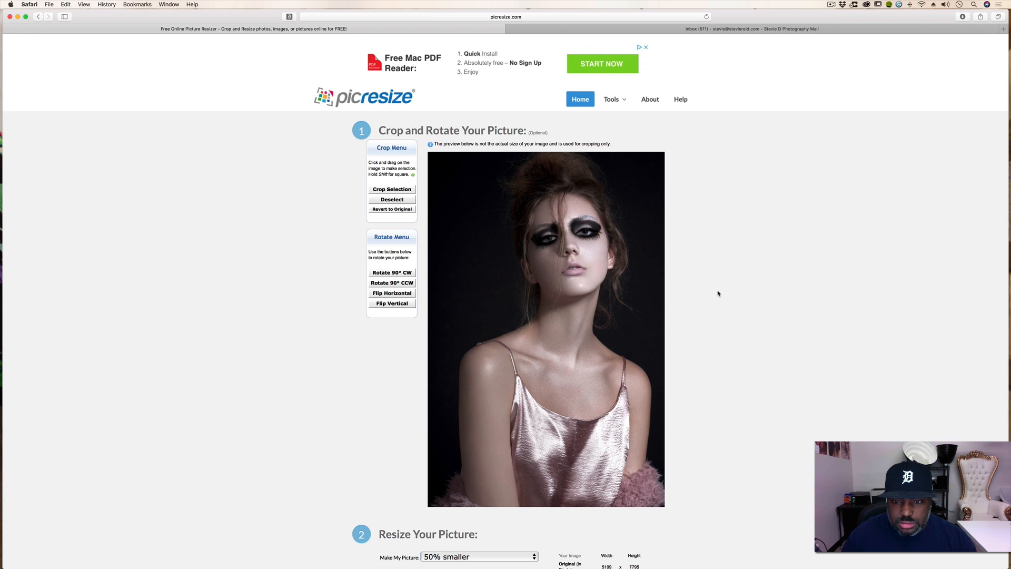
Resize the picture to a custom size with a height of 2048 pixels.
scroll(719, 293, "down", 2)
scroll(719, 294, "down", 2)
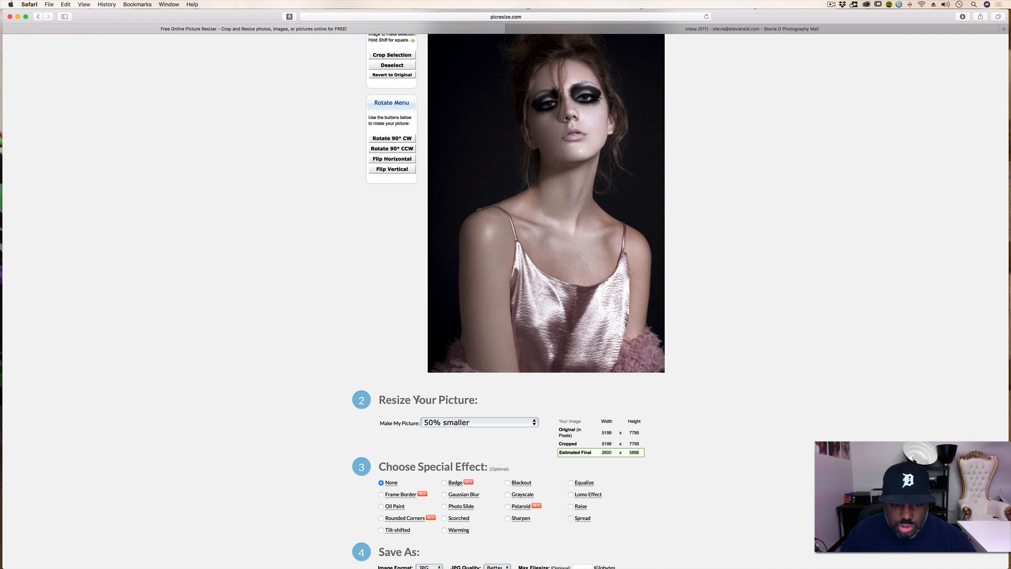
left_click(498, 425)
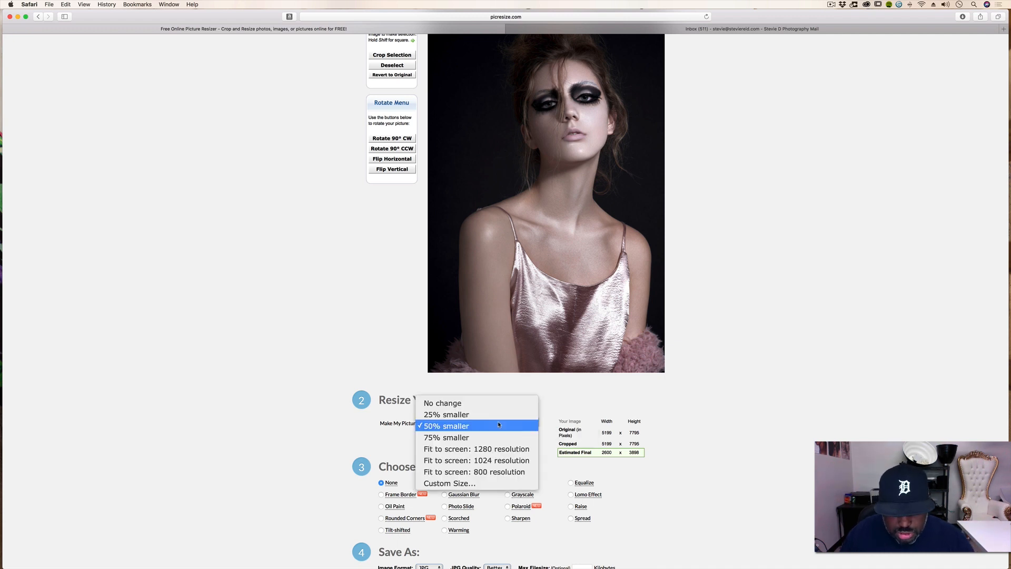
left_click(490, 483)
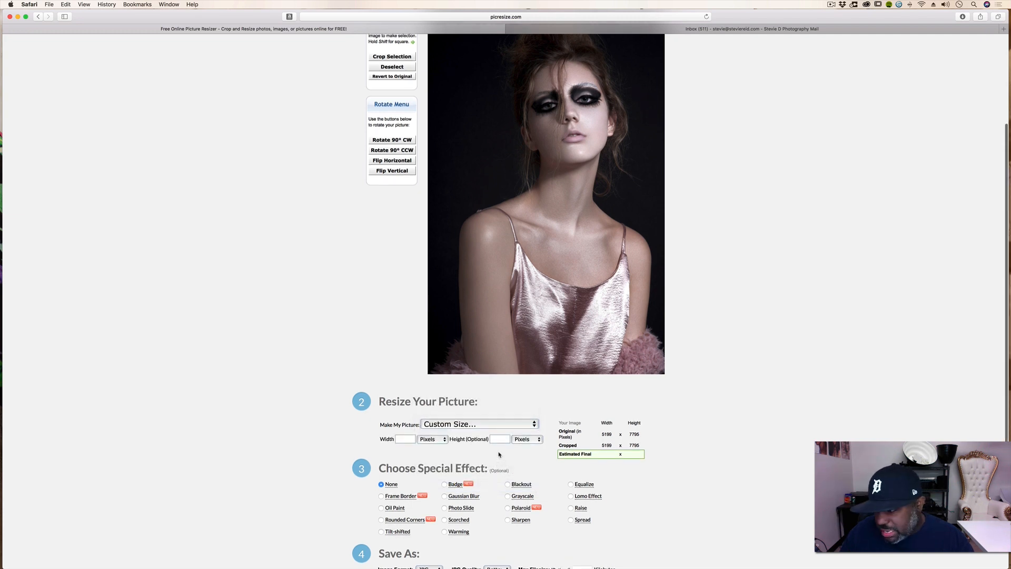
left_click(497, 440)
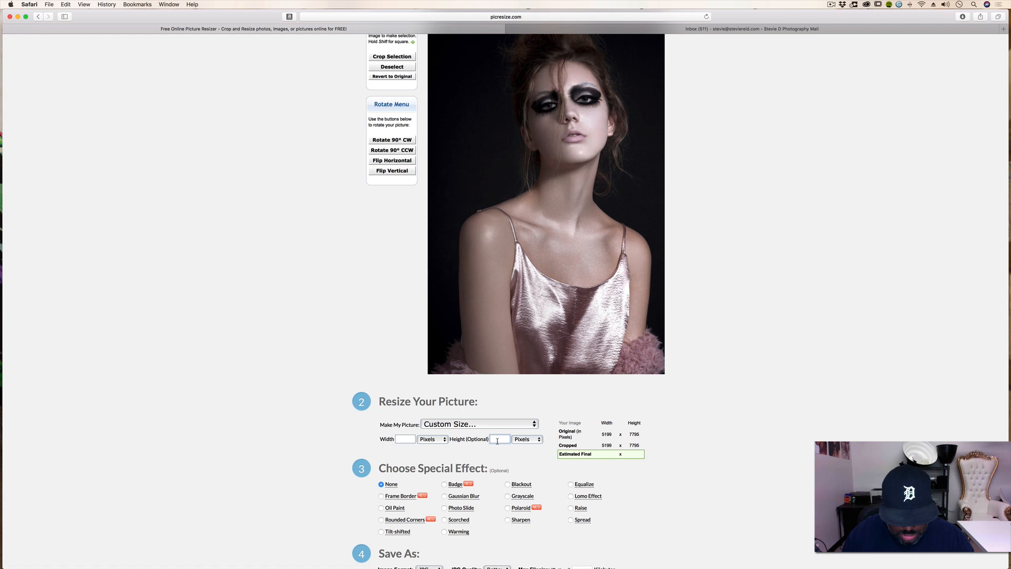
type("2048")
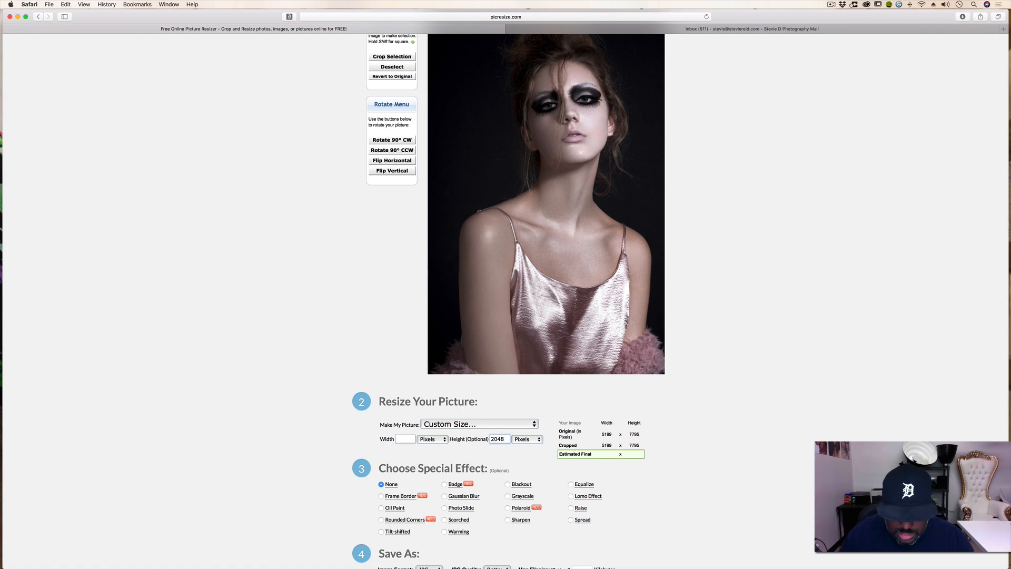
scroll(489, 451, "down", 1)
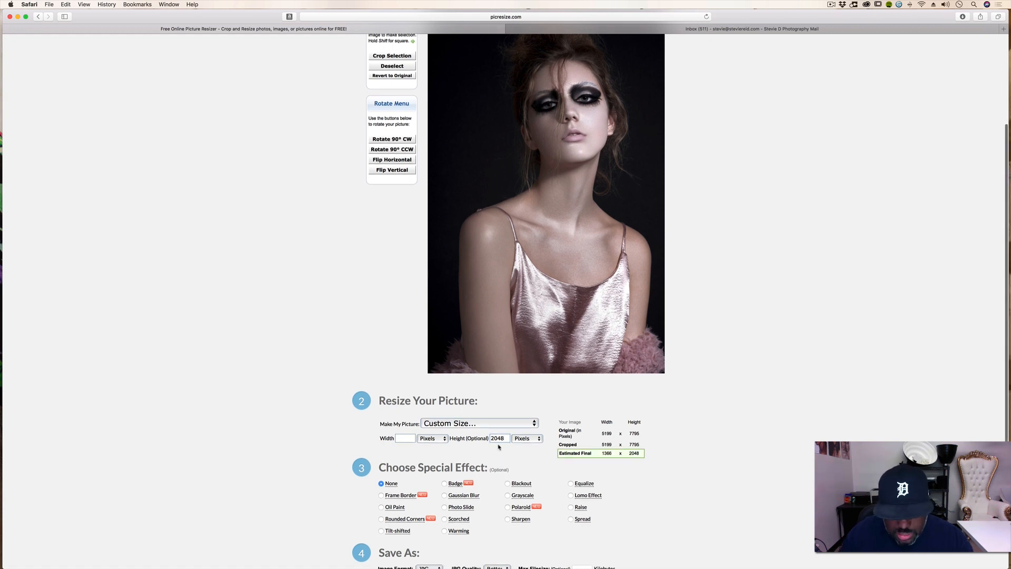
left_click(405, 439)
type("2048")
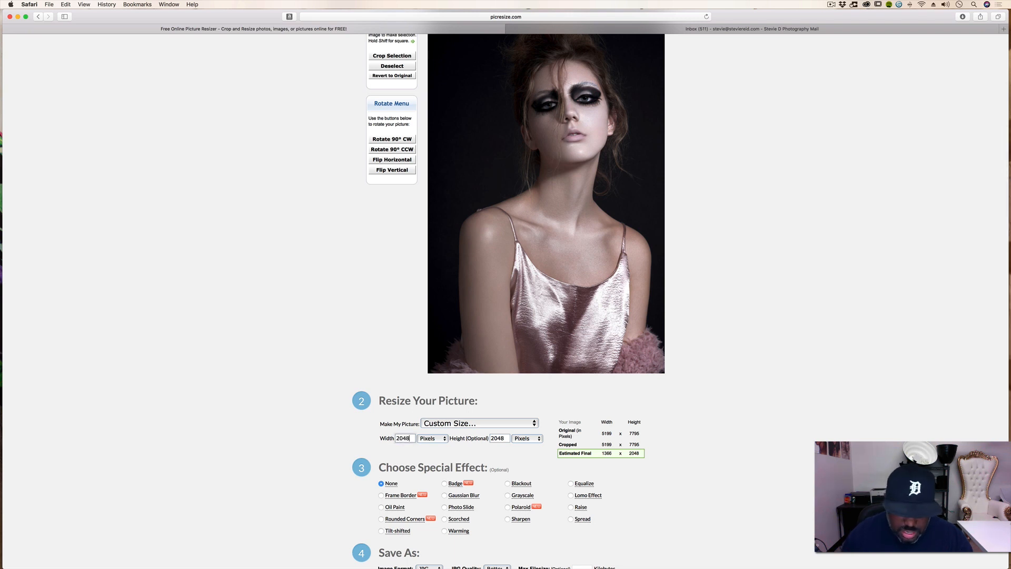
scroll(413, 489, "up", 2)
left_click_drag(414, 488, 382, 490)
key("BackSpace")
Keep JPG as the image format, set the JPG quality to Best and limit the file size to 1024 kilobytes.
scroll(741, 468, "down", 5)
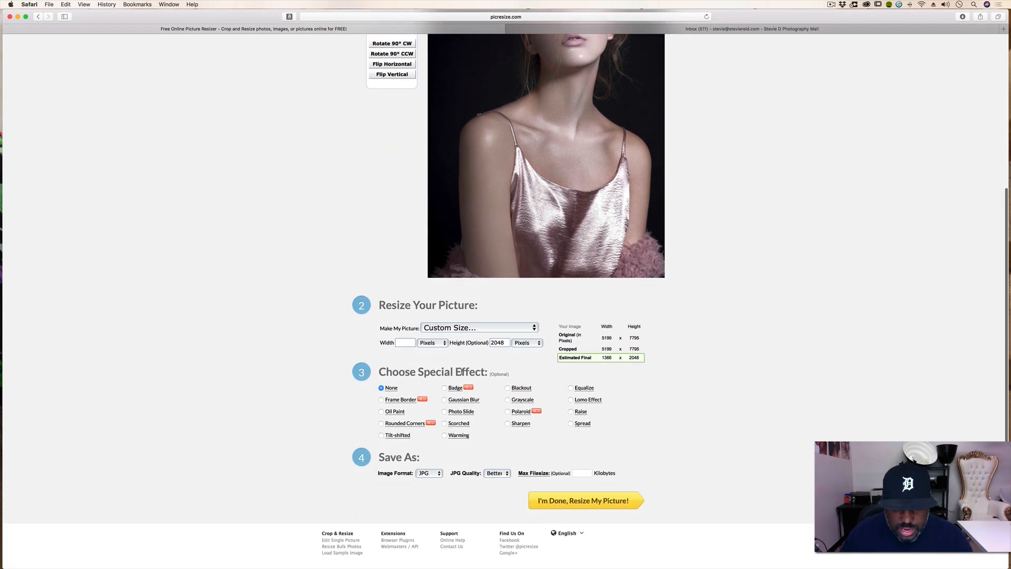
left_click(429, 474)
left_click(427, 474)
left_click(492, 473)
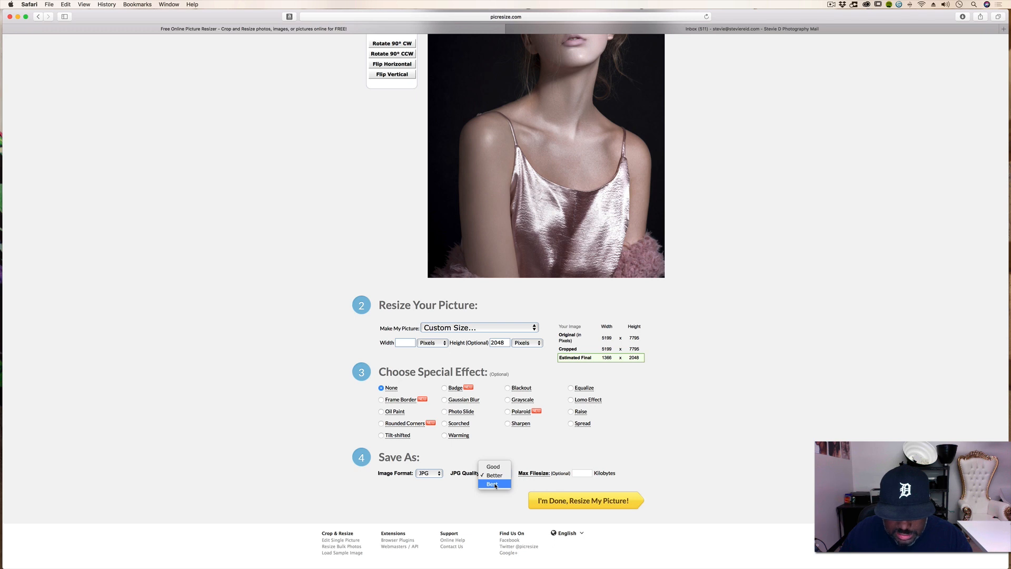
left_click(496, 484)
left_click(580, 474)
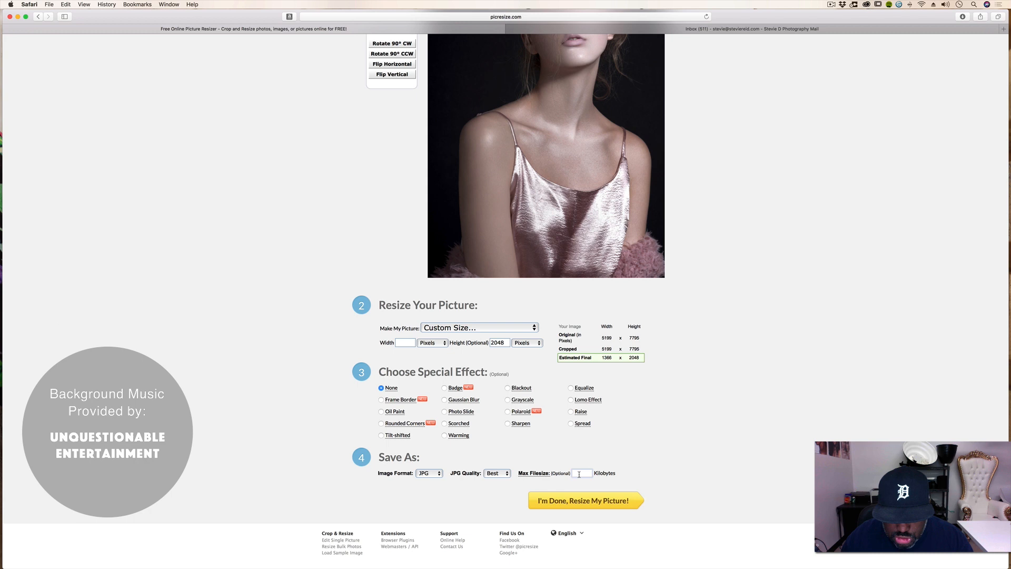
type("1024")
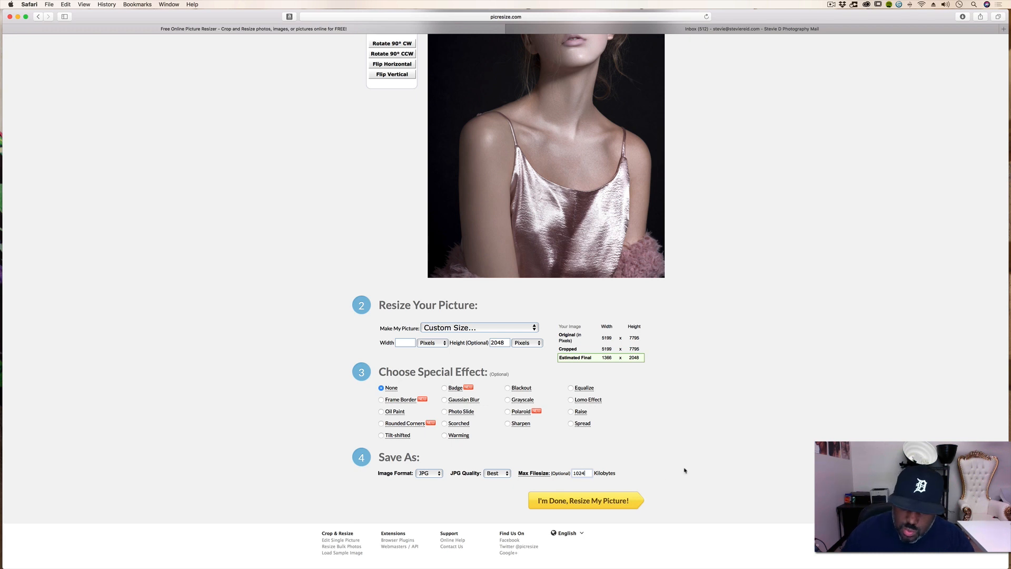
Resize the picture with the chosen settings and save the result to the Desktop's comparison folder.
left_click(600, 502)
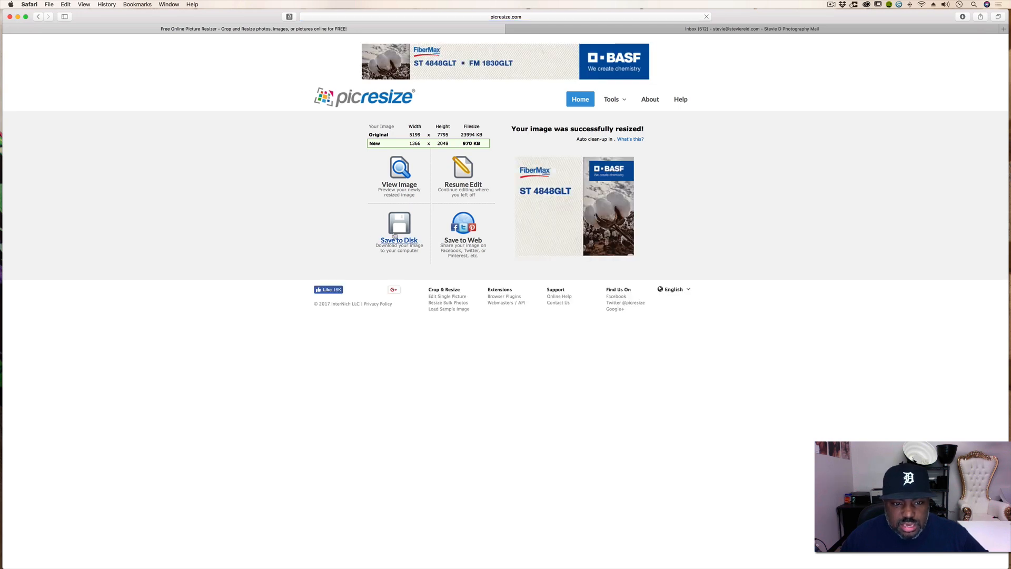
left_click(403, 238)
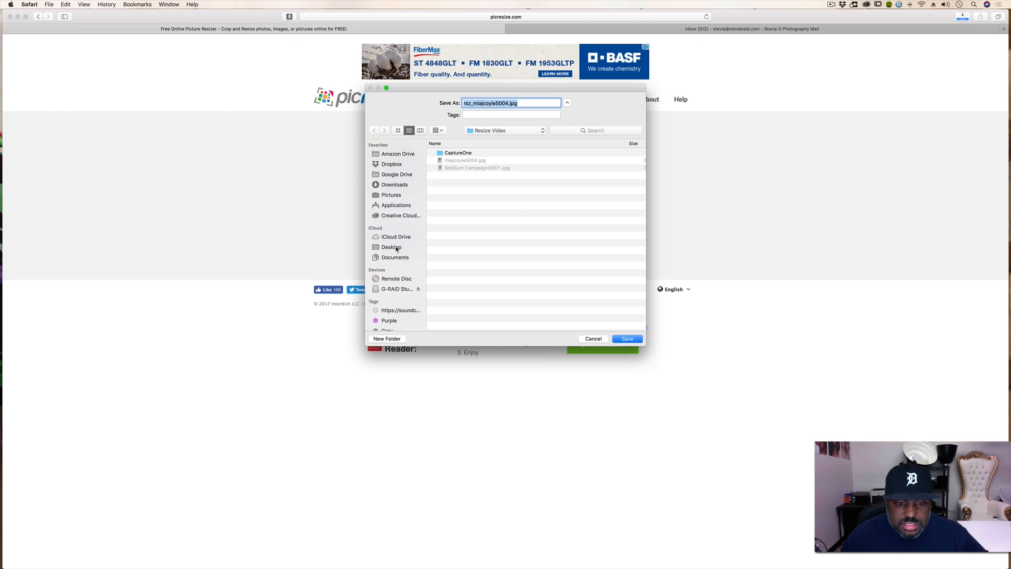
left_click(396, 247)
left_click(460, 154)
double_click(459, 154)
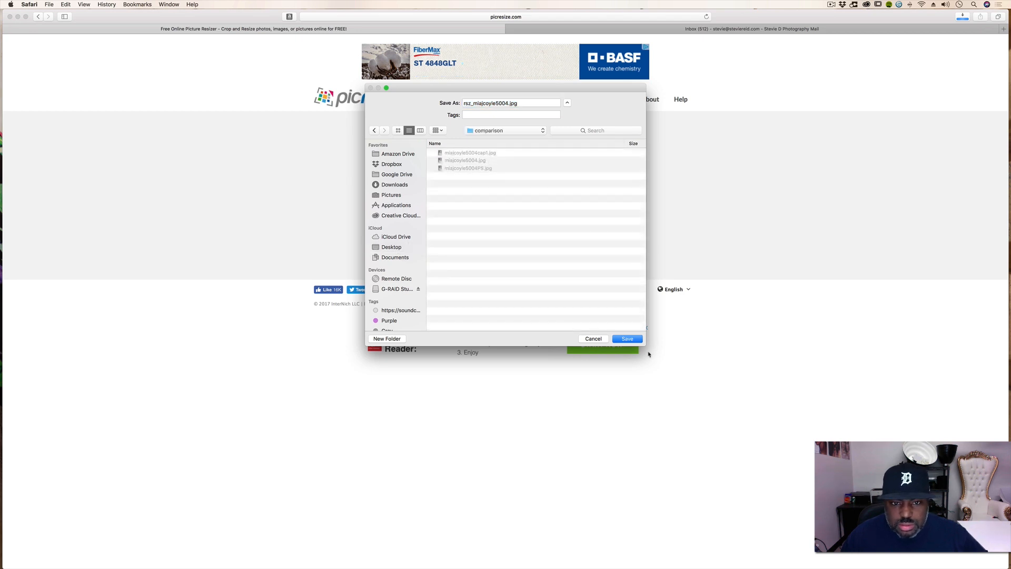
left_click(628, 340)
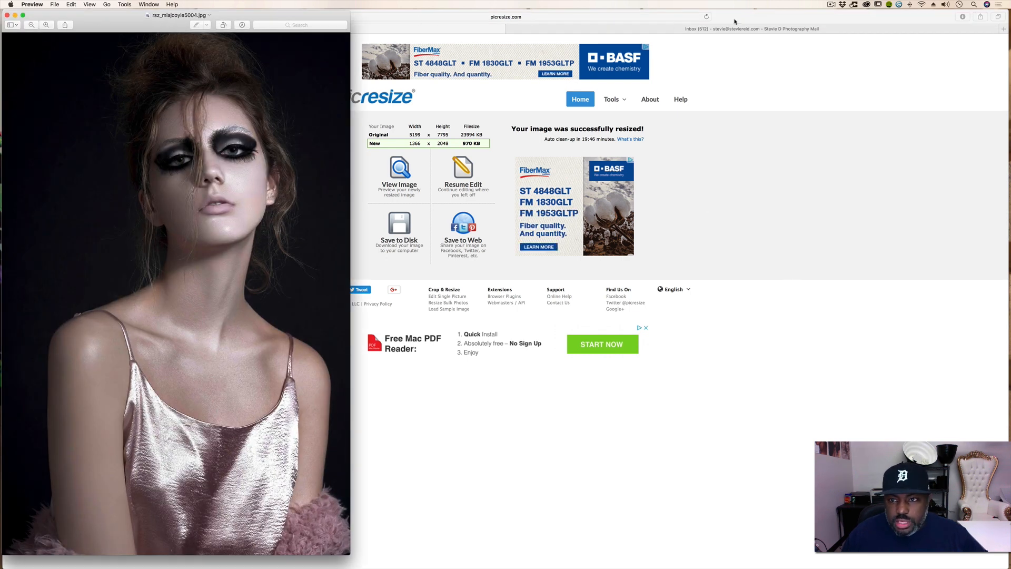
Close the PicResize browser window and open the Desktop's comparison folder to check the exported files' sizes.
left_click(735, 21)
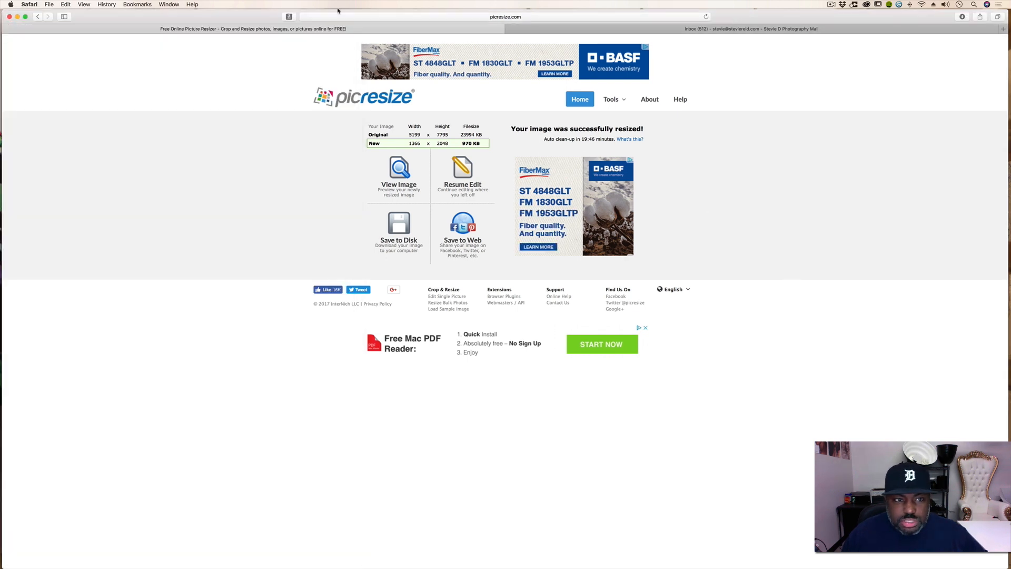
left_click(9, 17)
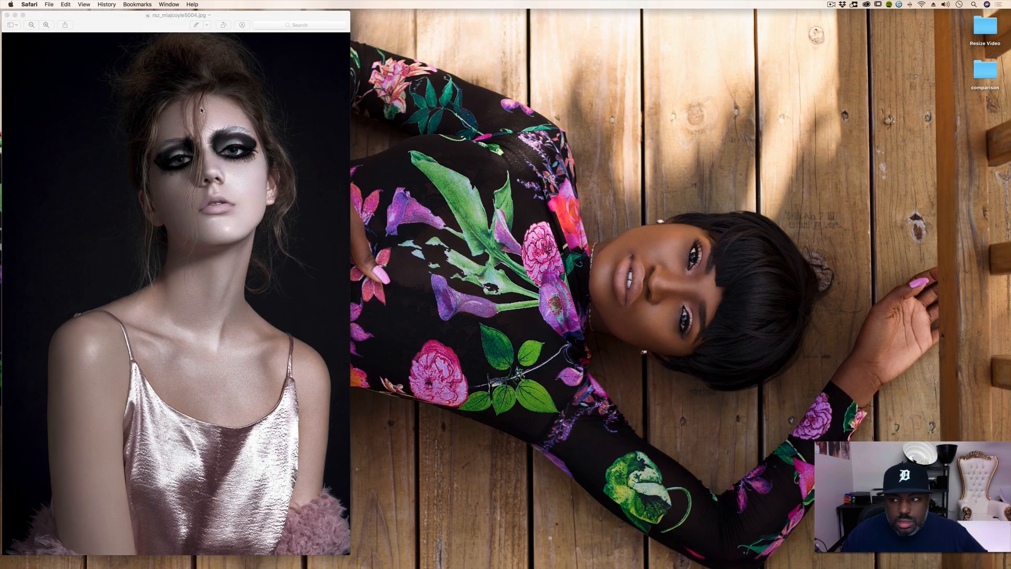
left_click(987, 74)
double_click(987, 77)
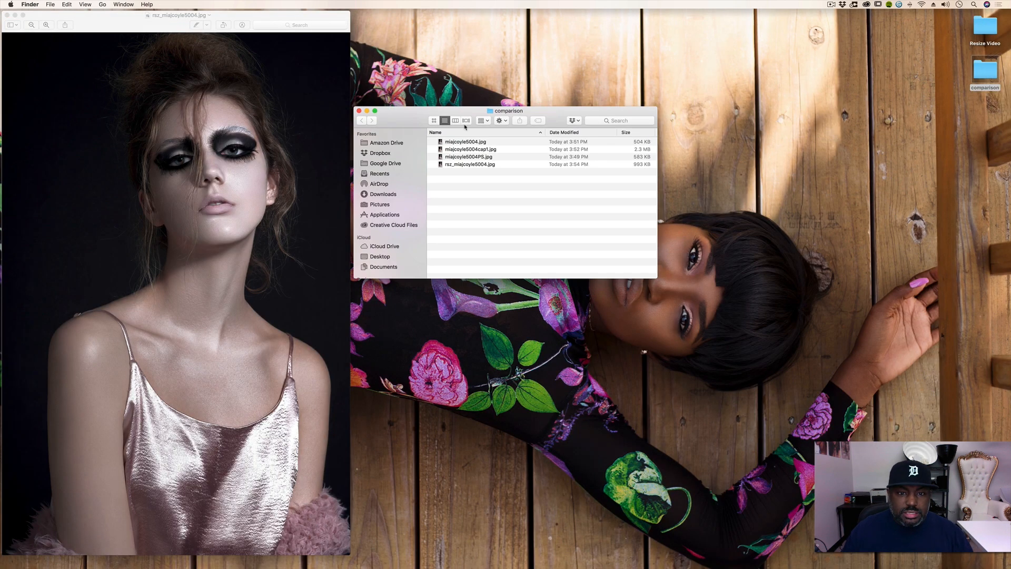
left_click(496, 143)
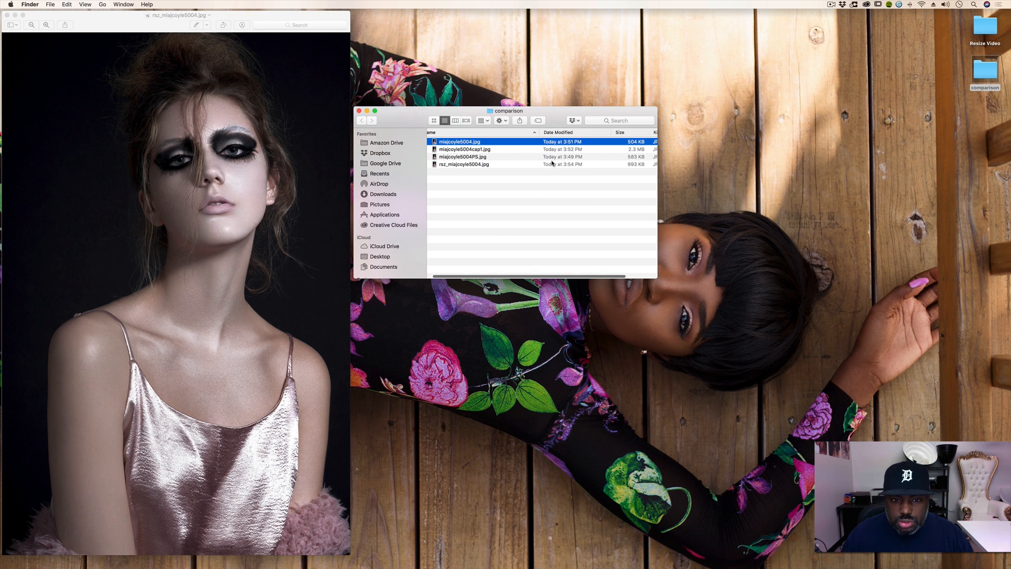
scroll(549, 163, "right", 3)
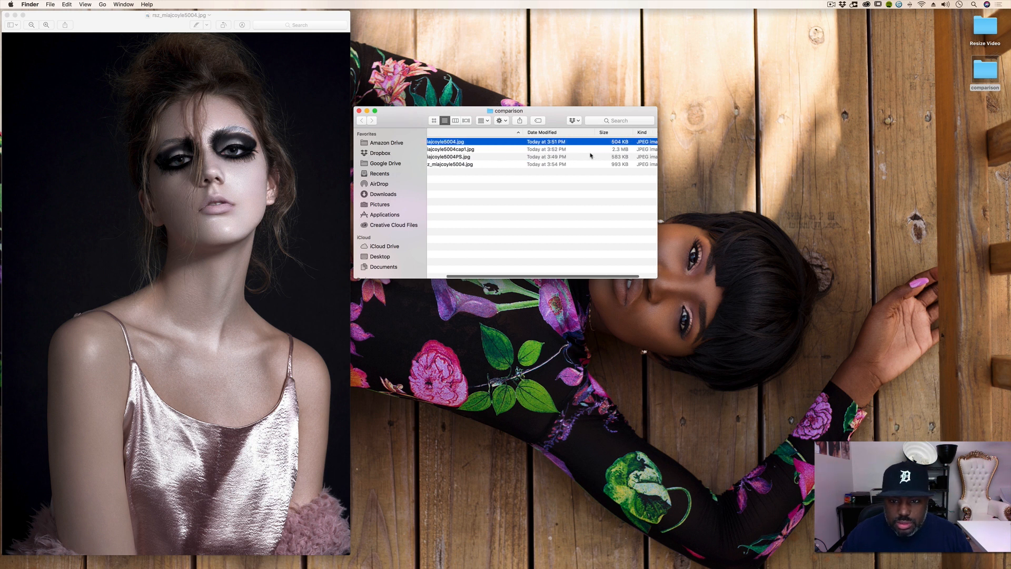
scroll(598, 154, "right", 2)
scroll(579, 159, "left", 5)
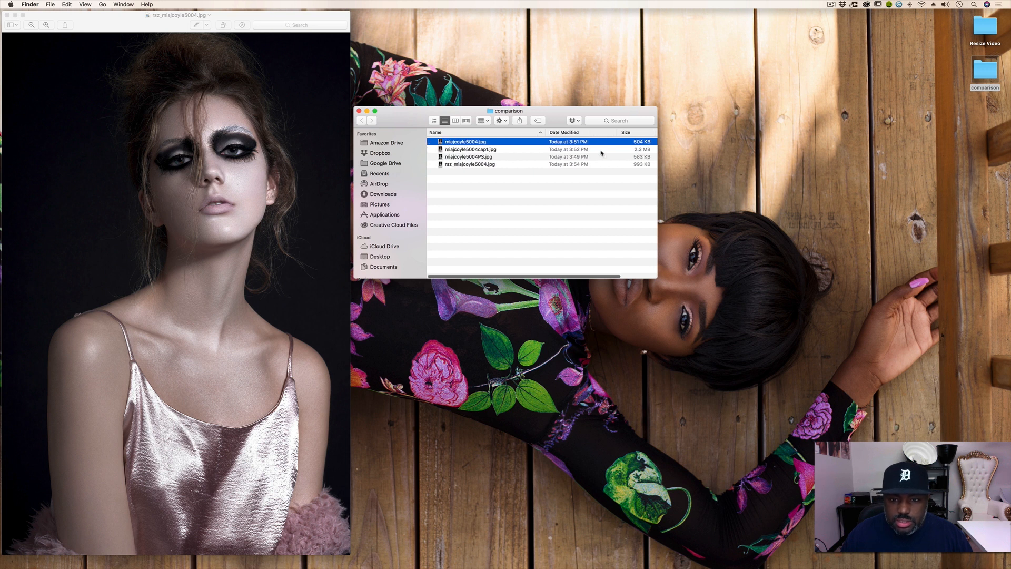
Switch to Capture One 12, export the portrait variant again as JPEG at quality 70, and minimize the window.
mouse_move(511, 567)
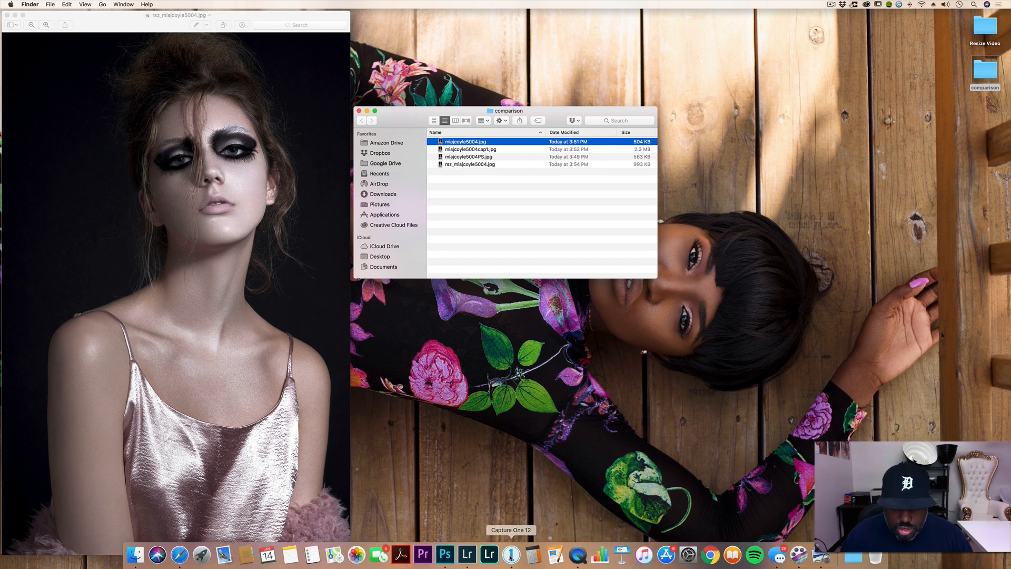
left_click(511, 554)
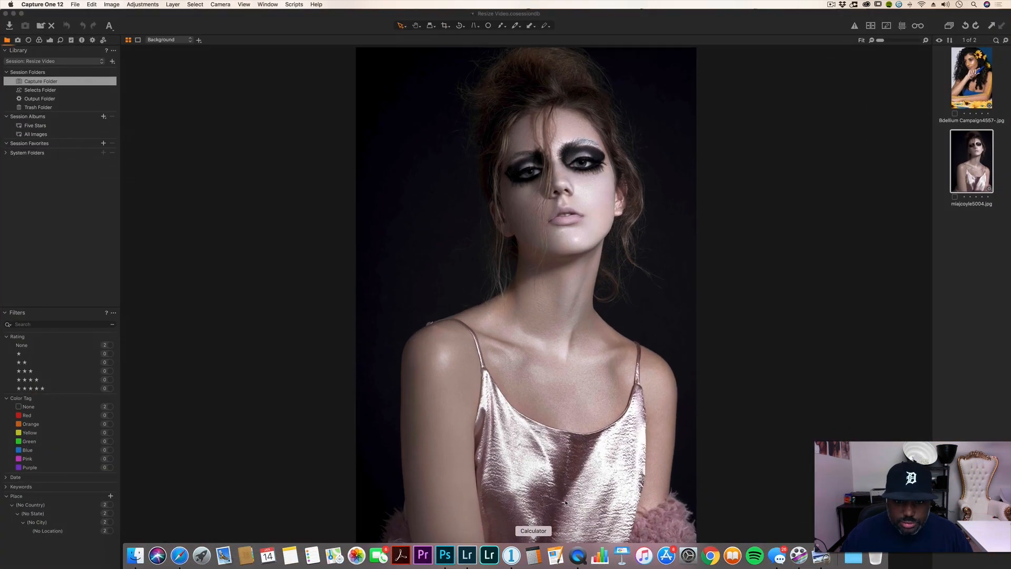
right_click(970, 169)
mouse_move(902, 237)
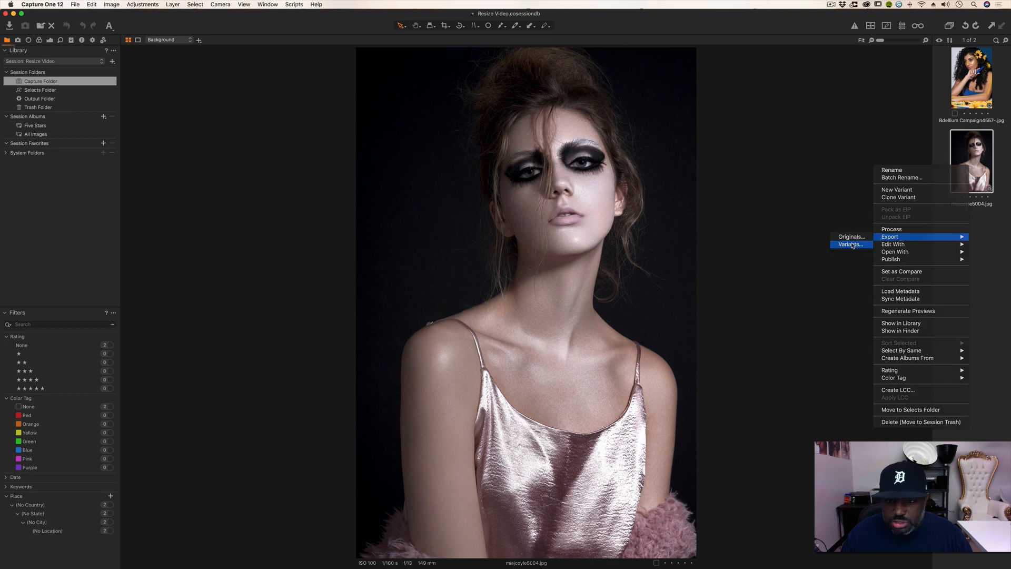
left_click(852, 245)
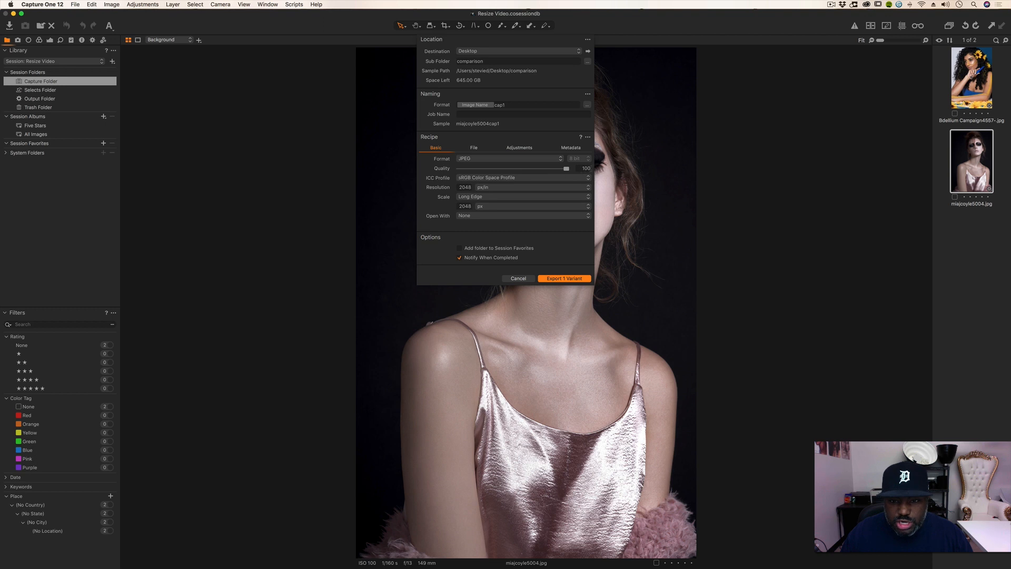
double_click(582, 169)
type("70")
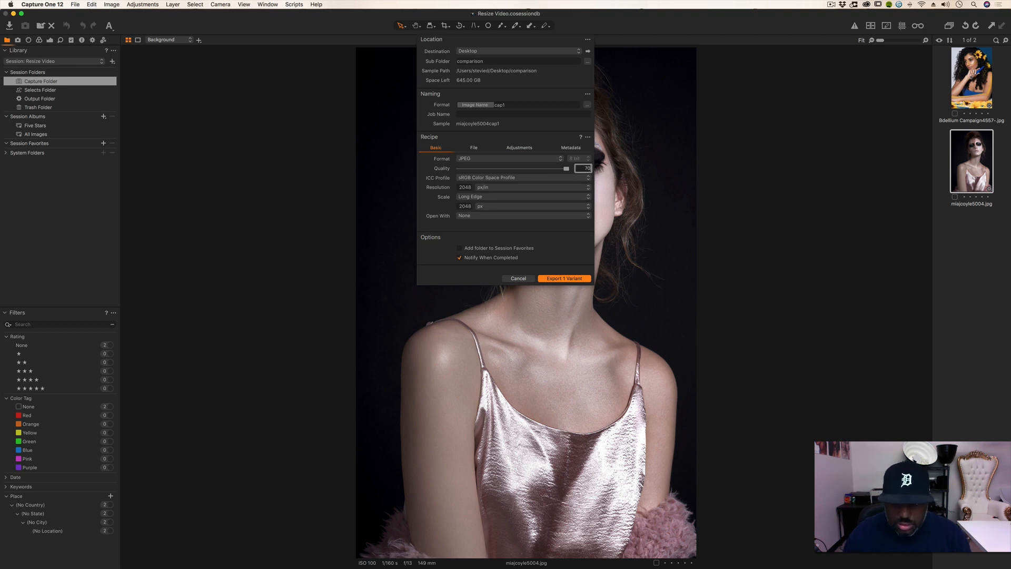
left_click(569, 279)
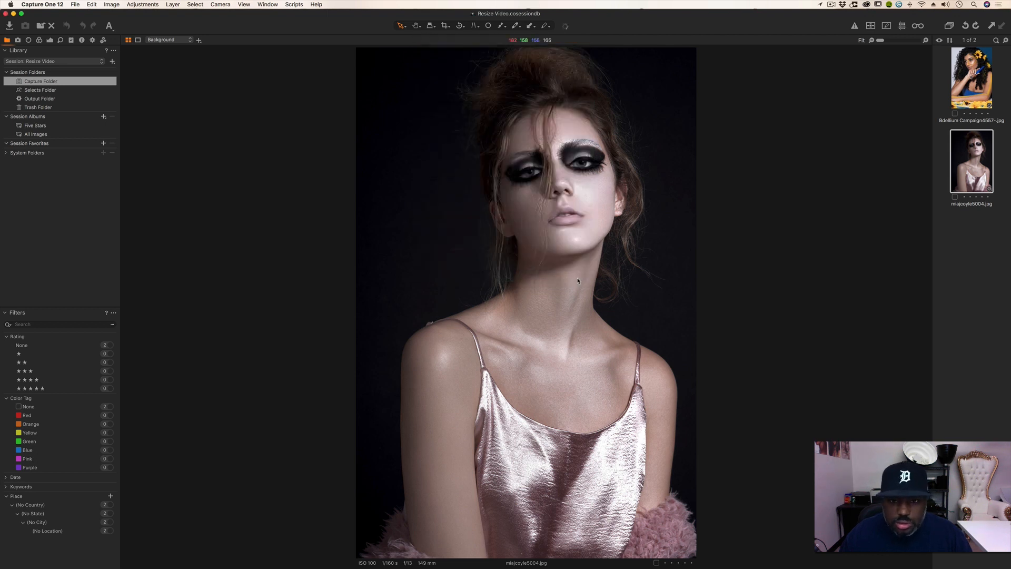
left_click(566, 187)
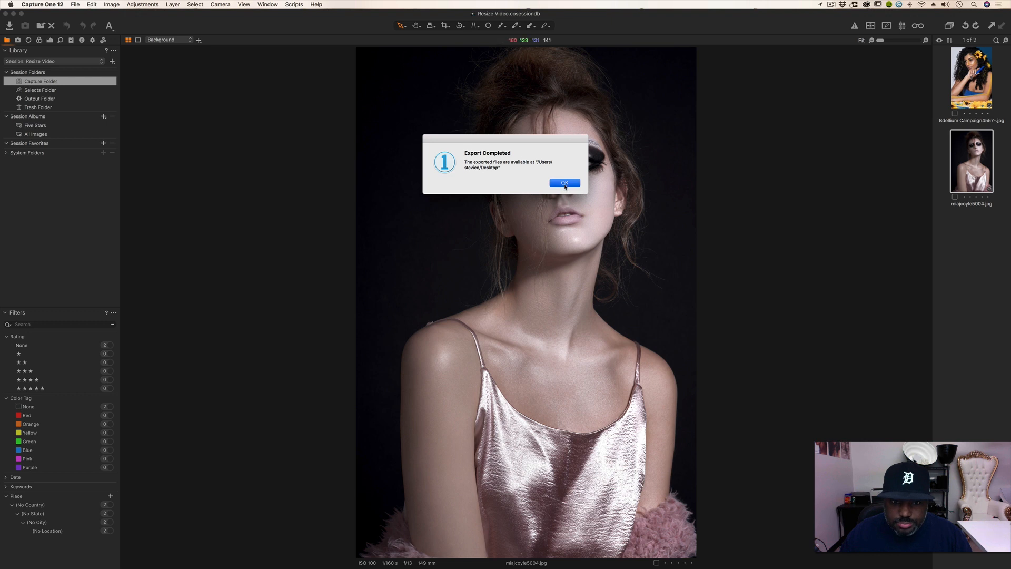
left_click(13, 14)
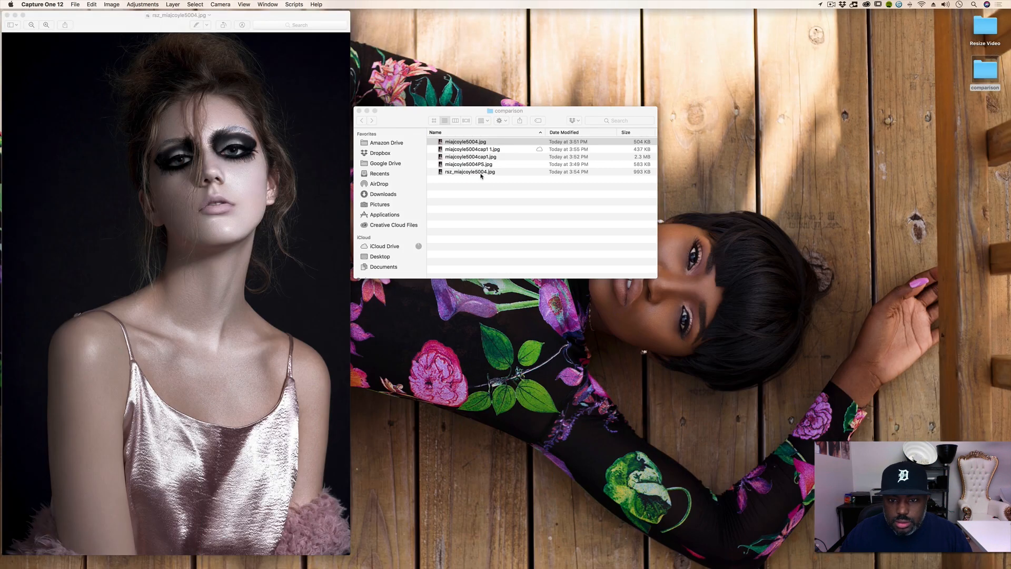
Delete the earlier 2.3 MB Capture One export from the comparison folder.
left_click(555, 202)
left_click(501, 150)
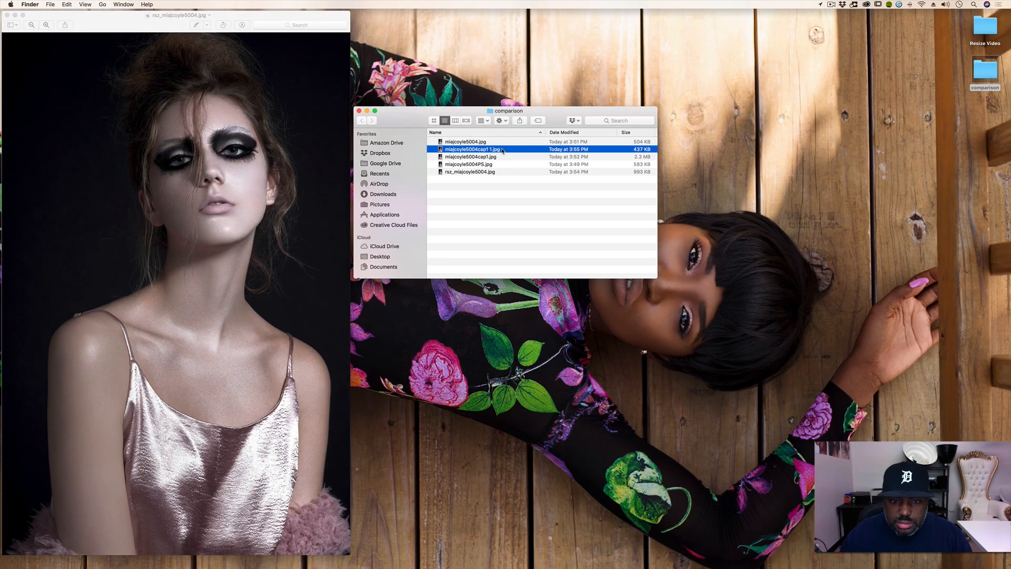
left_click(633, 157)
left_click_drag(983, 562, 832, 556)
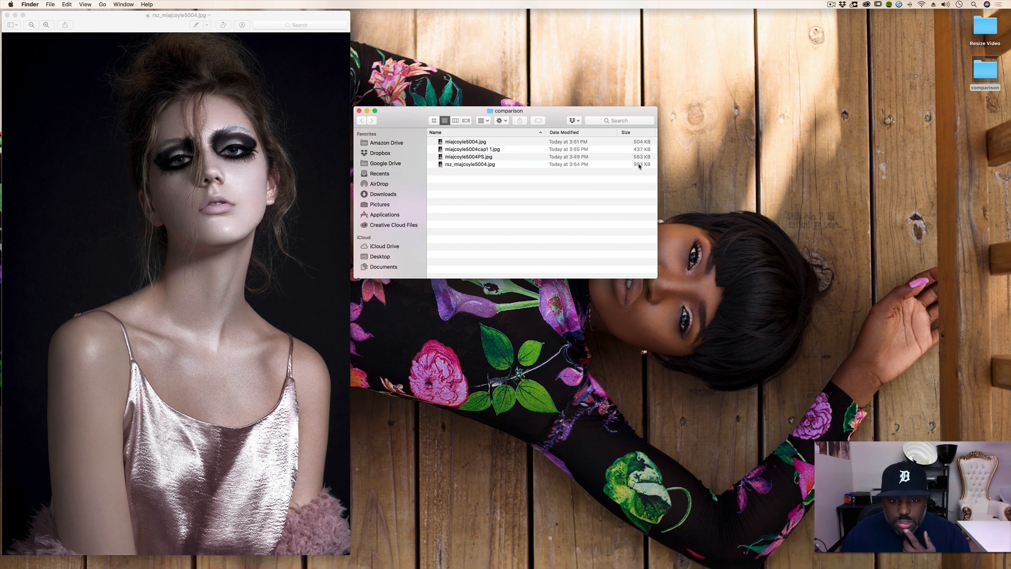
Select the Lightroom, Capture One and Photoshop exports in the comparison folder and open them together in Preview.
left_click(501, 142)
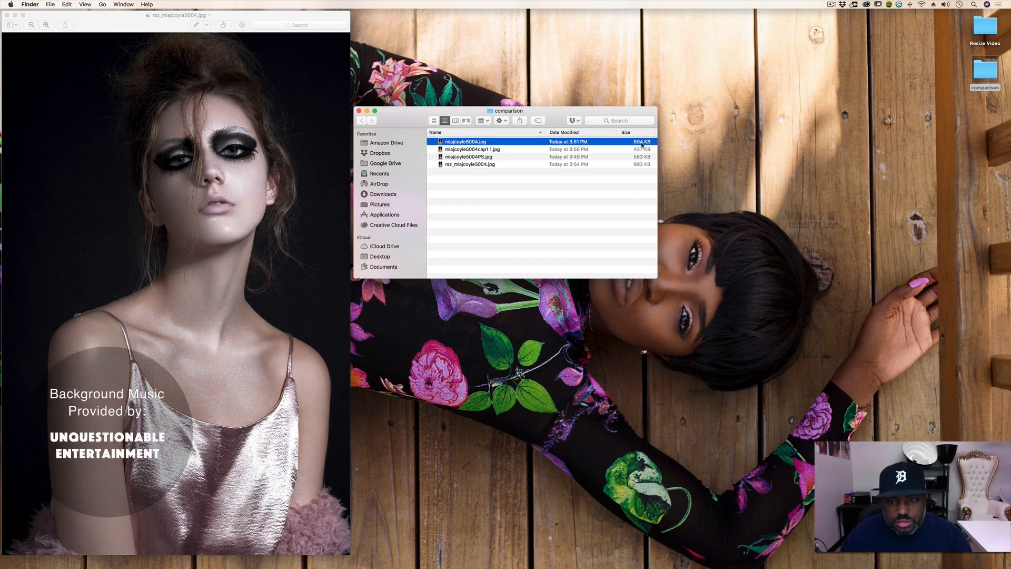
left_click(506, 150)
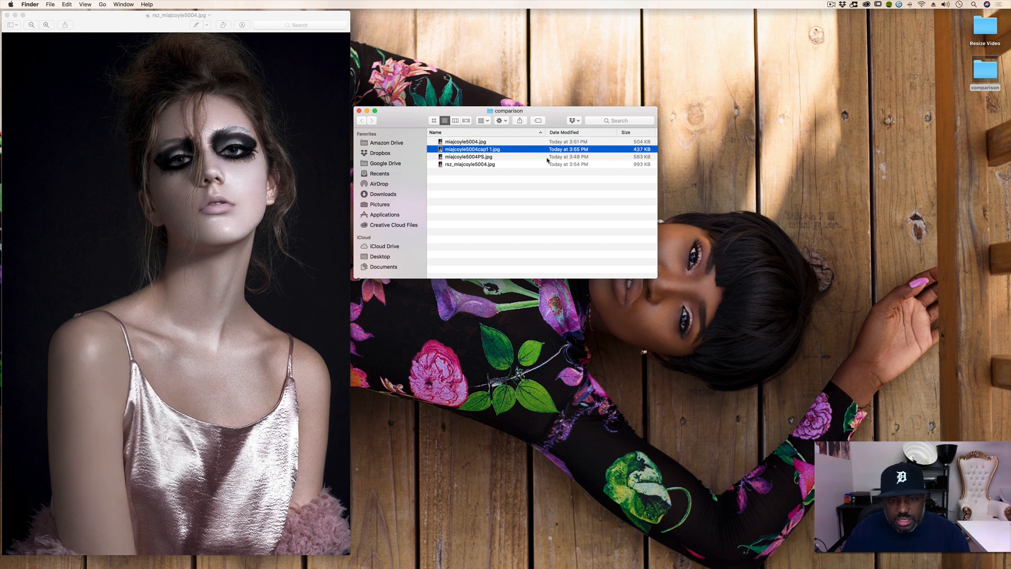
left_click(506, 158)
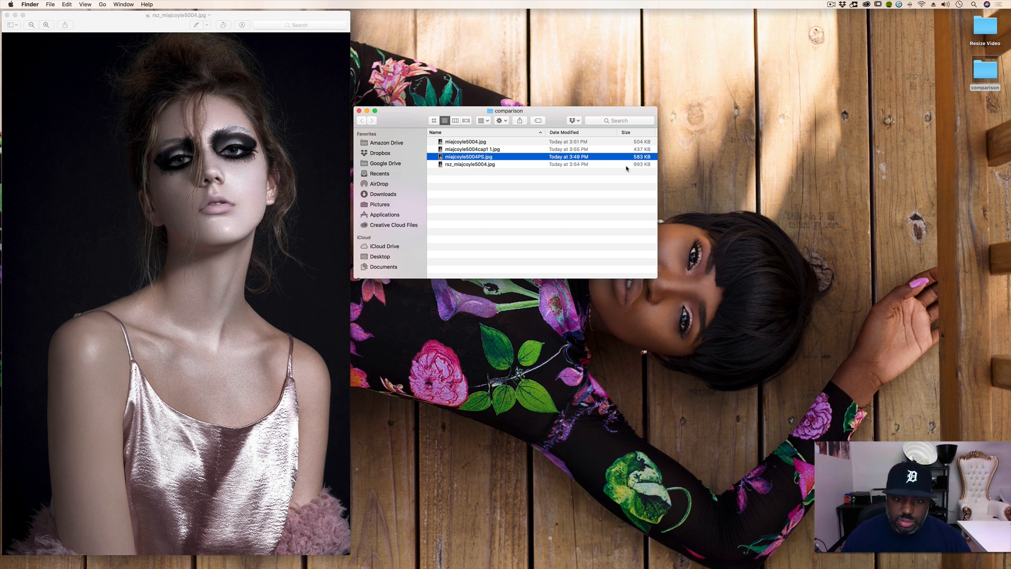
left_click(510, 142, "shift")
right_click(510, 144)
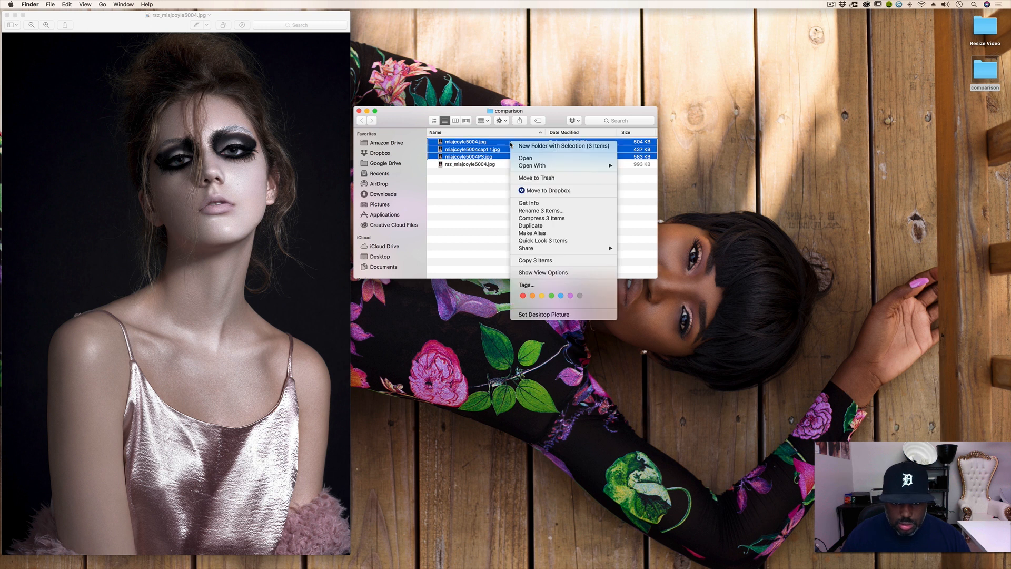
mouse_move(606, 165)
left_click(648, 166)
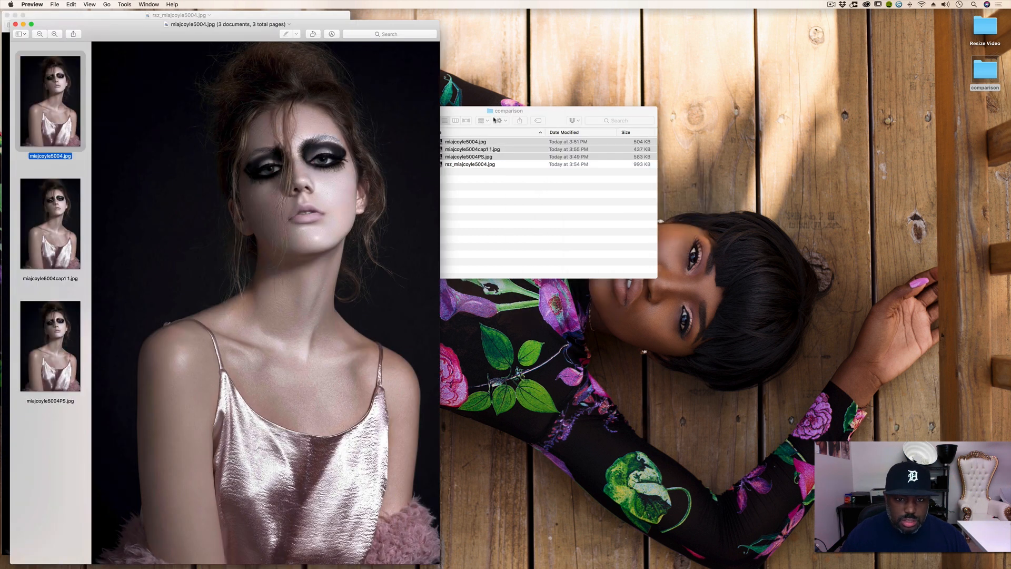
Close the comparison folder window and place the three-image Preview window beside the PicResize image.
left_click_drag(552, 111, 734, 107)
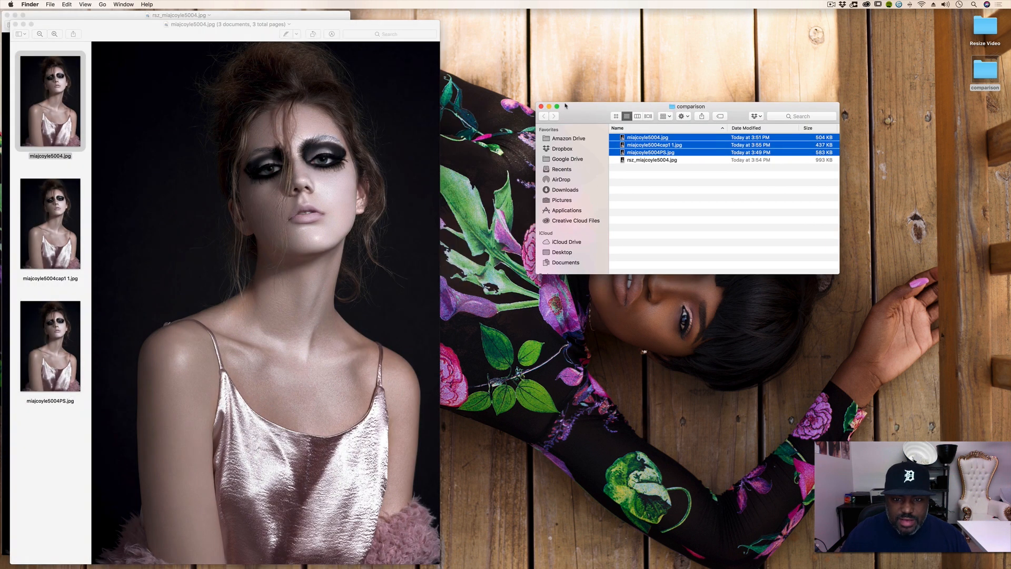
left_click(541, 107)
left_click_drag(191, 24, 532, 17)
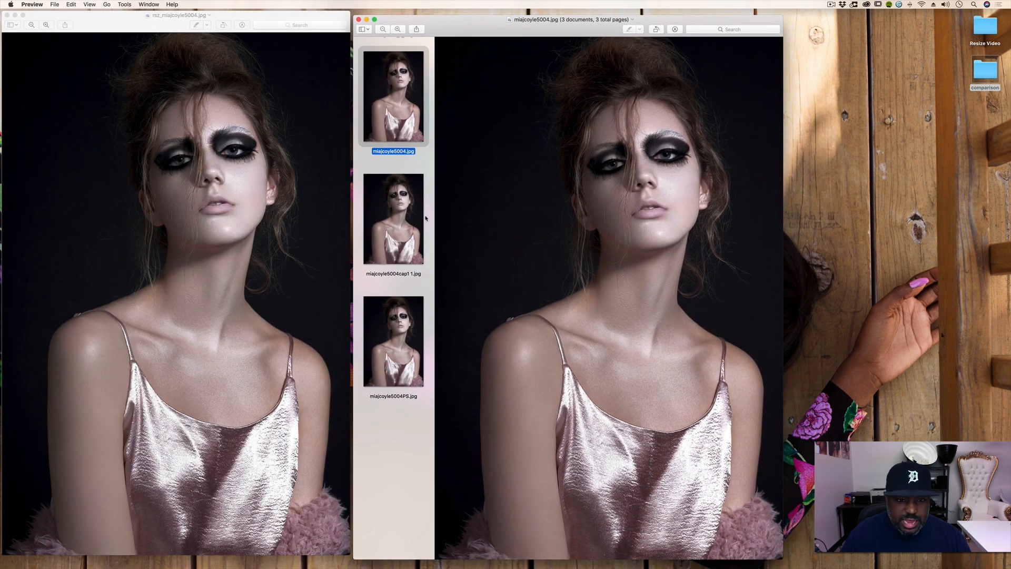
Compare the Lightroom, Capture One and Photoshop exports one after another against the PicResize image.
left_click(406, 217)
left_click(413, 324)
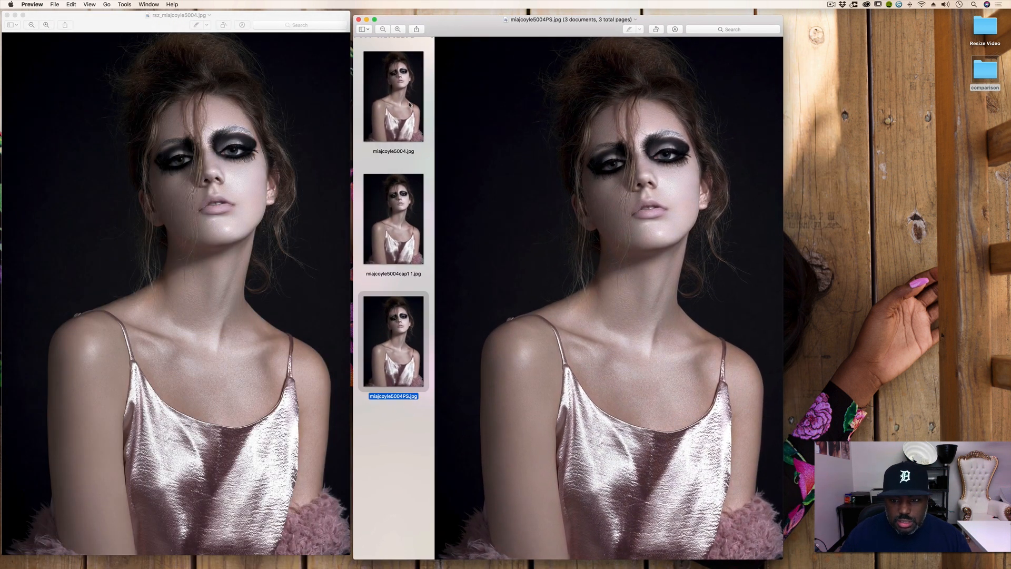
left_click(409, 98)
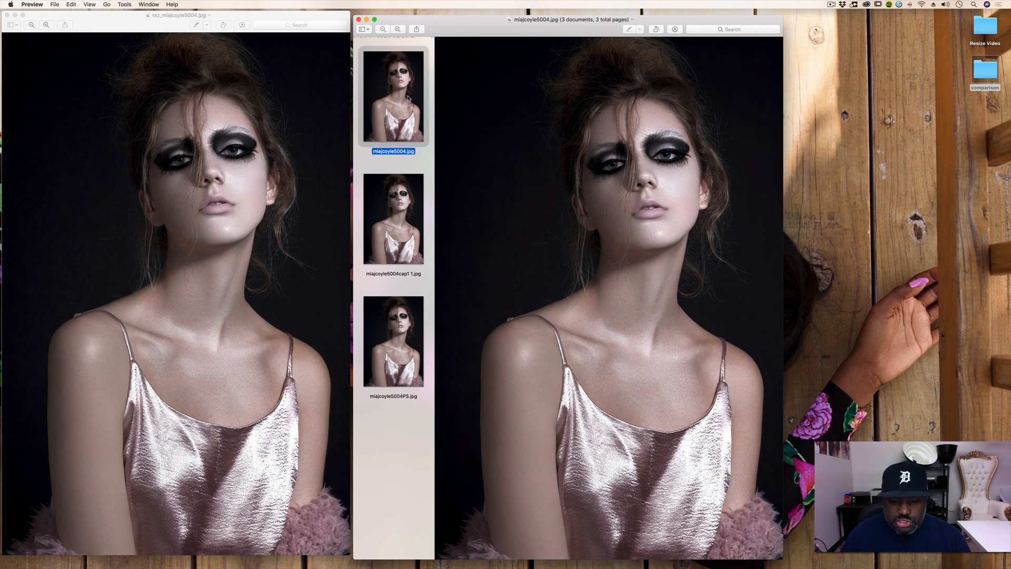
left_click(404, 240)
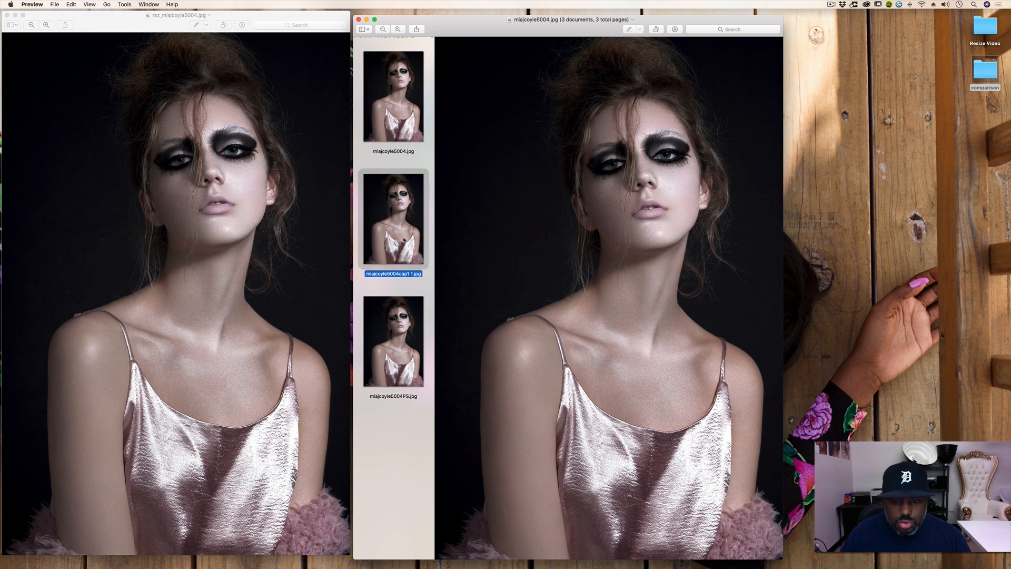
left_click(406, 120)
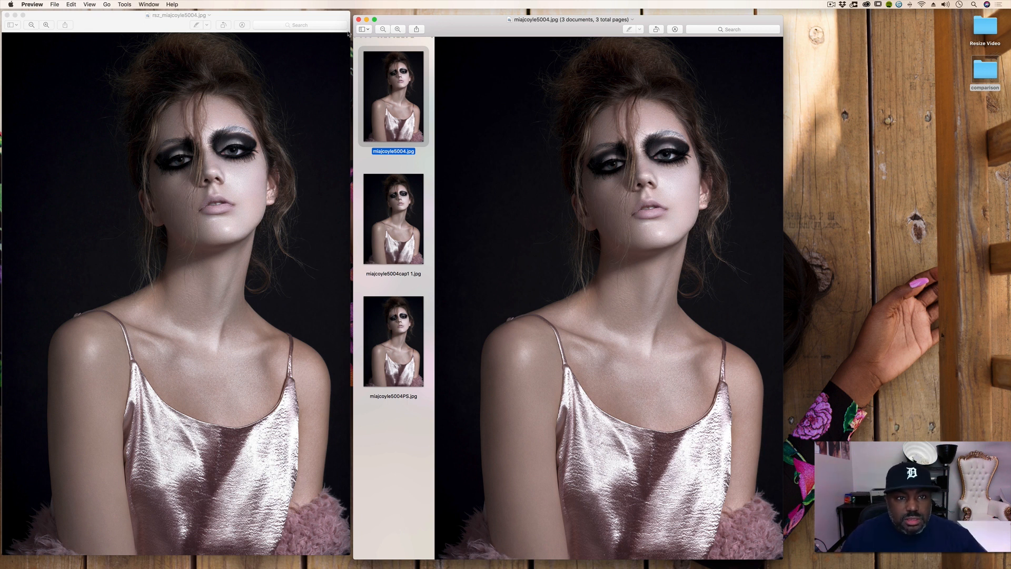
Close both Preview windows.
left_click(358, 20)
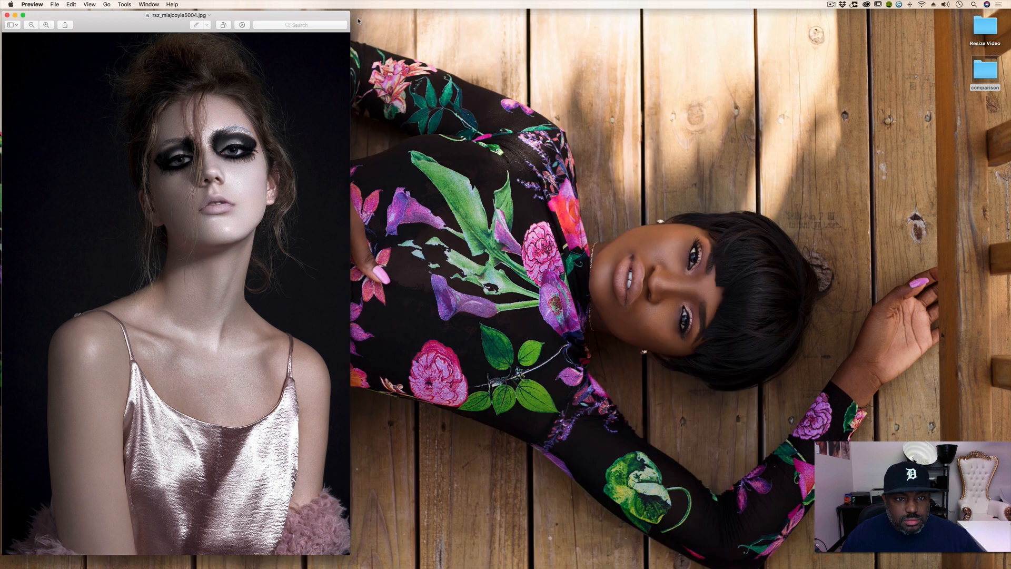
left_click(7, 15)
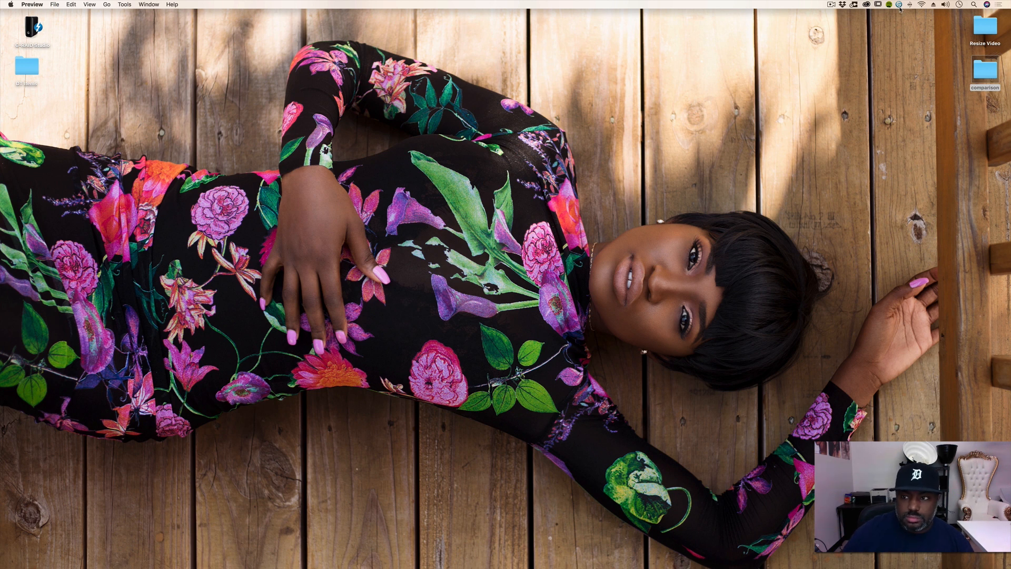
left_click(831, 5)
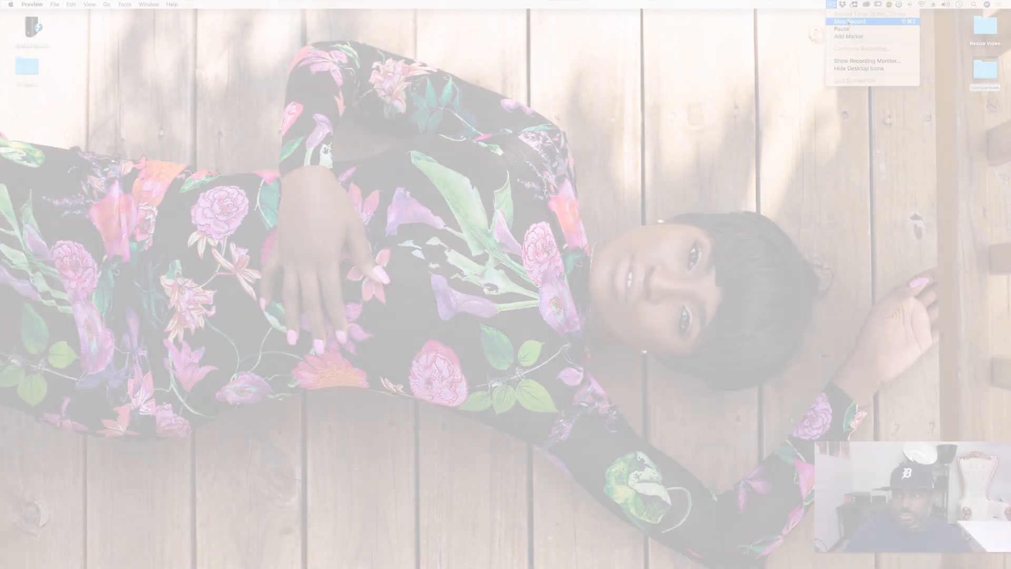